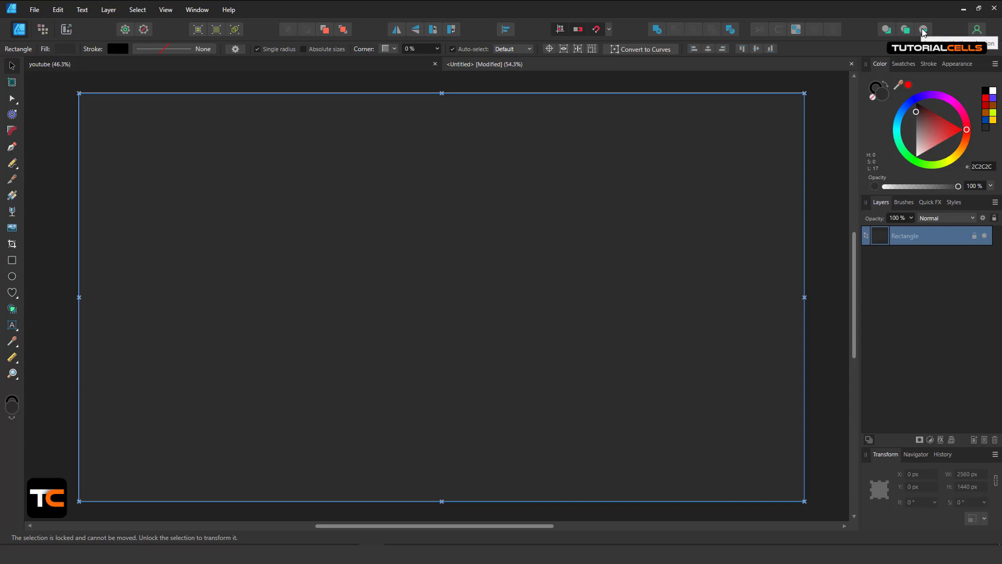
# Draw a red heart about 805 × 790 px and reposition it to about X 940, Y 255 px, leaving nothing selected.
pyautogui.click(12, 293)
pyautogui.moveTo(372, 182); pyautogui.dragTo(598, 406)
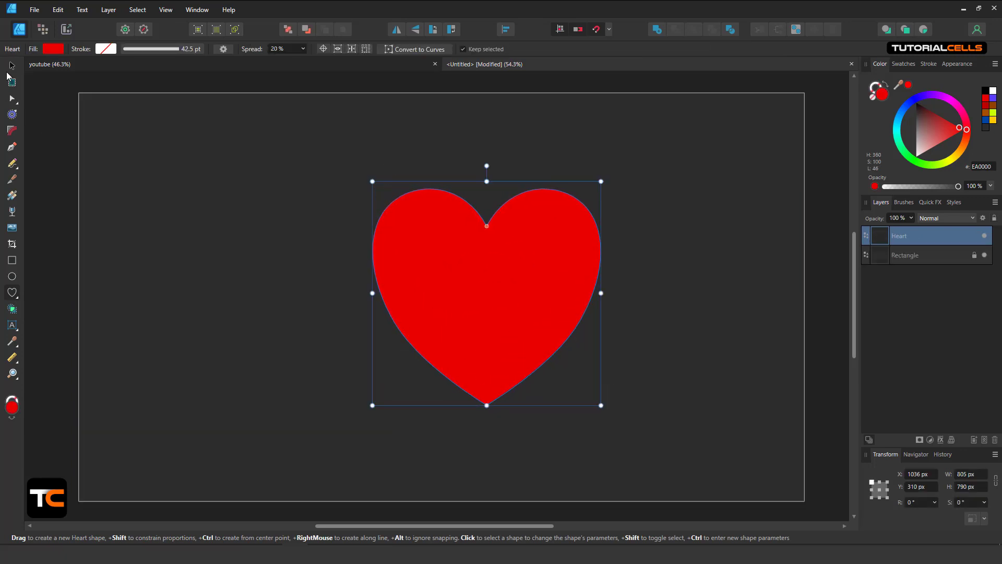
pyautogui.click(12, 66)
pyautogui.moveTo(477, 298); pyautogui.dragTo(454, 284)
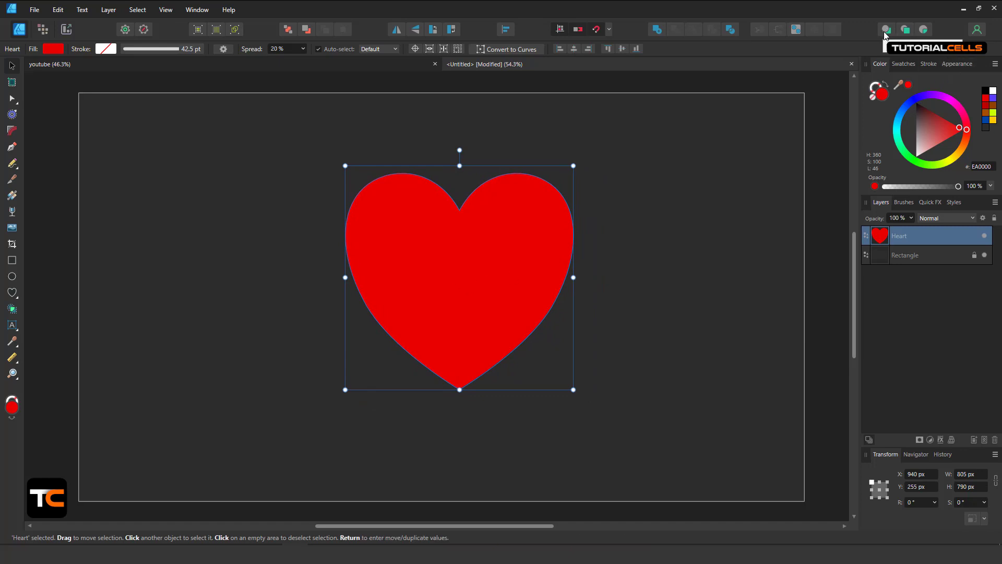
pyautogui.click(673, 225)
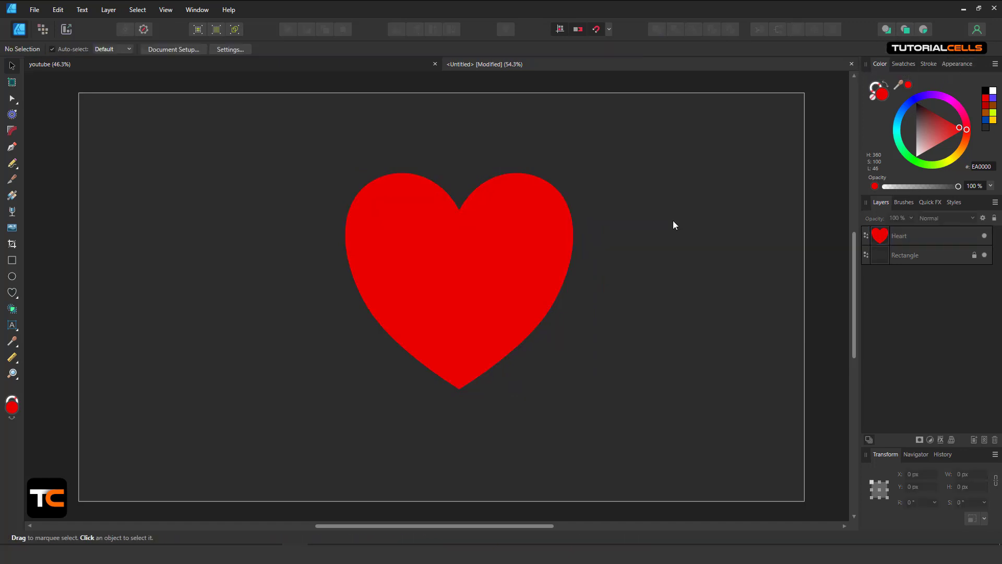
# Set the fill to green (008A01) and draw a rectangle about 788 × 608 px over the heart's left part.
pyautogui.click(13, 260)
pyautogui.click(65, 48)
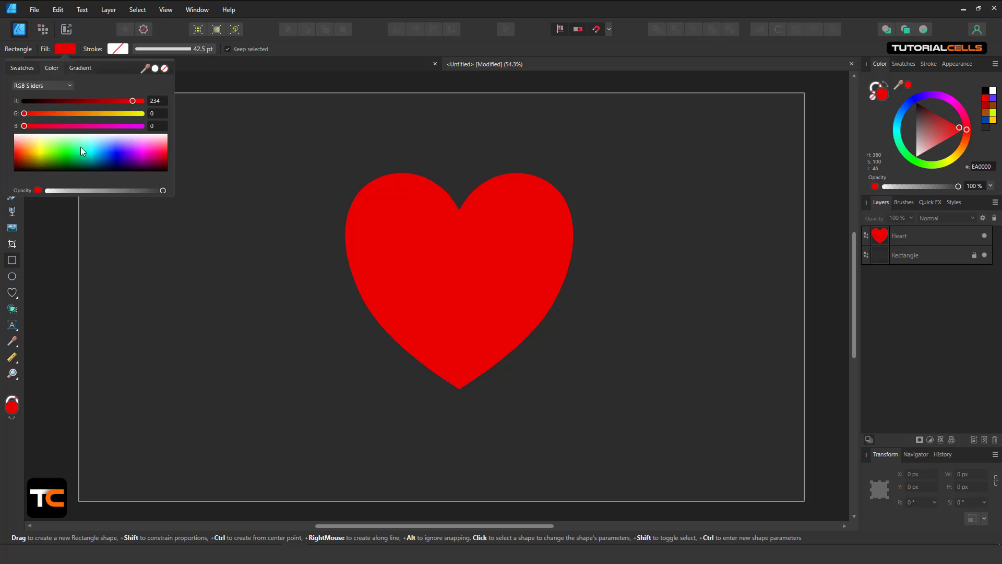
pyautogui.click(89, 168)
pyautogui.moveTo(254, 195); pyautogui.dragTo(478, 369)
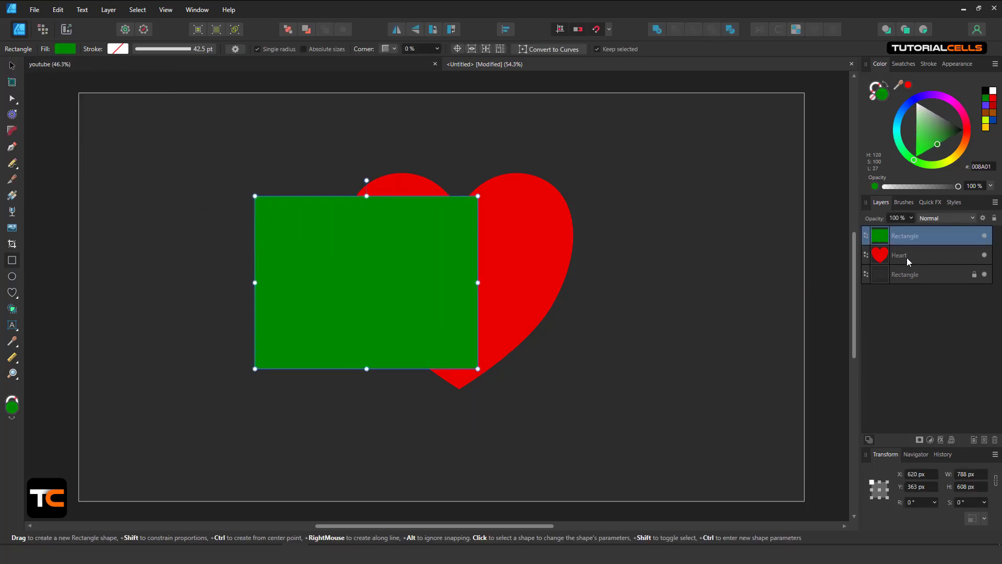
# Nudge the green rectangle to the left and delete it.
pyautogui.click(12, 66)
pyautogui.moveTo(320, 227); pyautogui.dragTo(299, 230)
pyautogui.press('Delete')
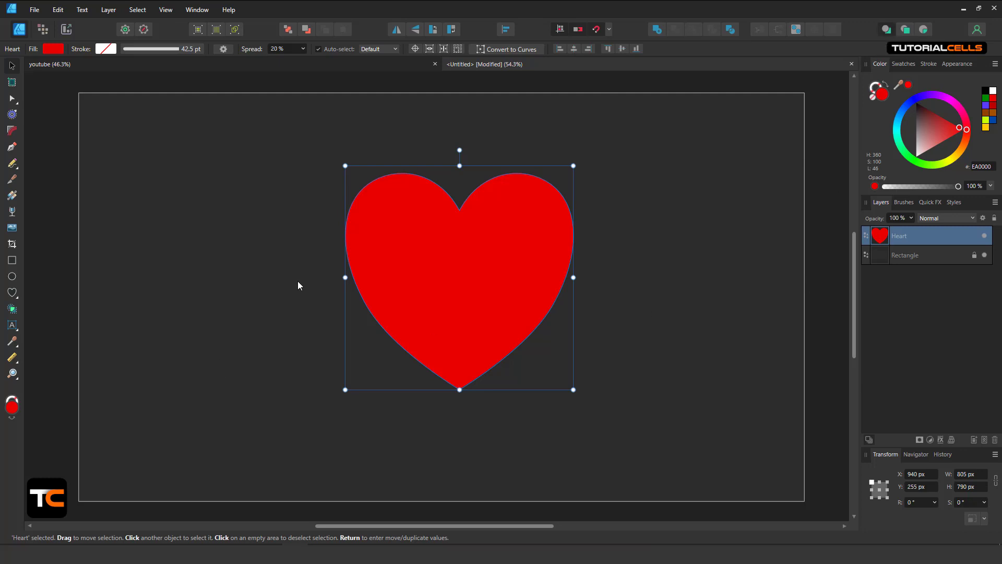
# Draw four green rectangles around the heart's edges, inserted behind it in the layer order.
pyautogui.click(12, 260)
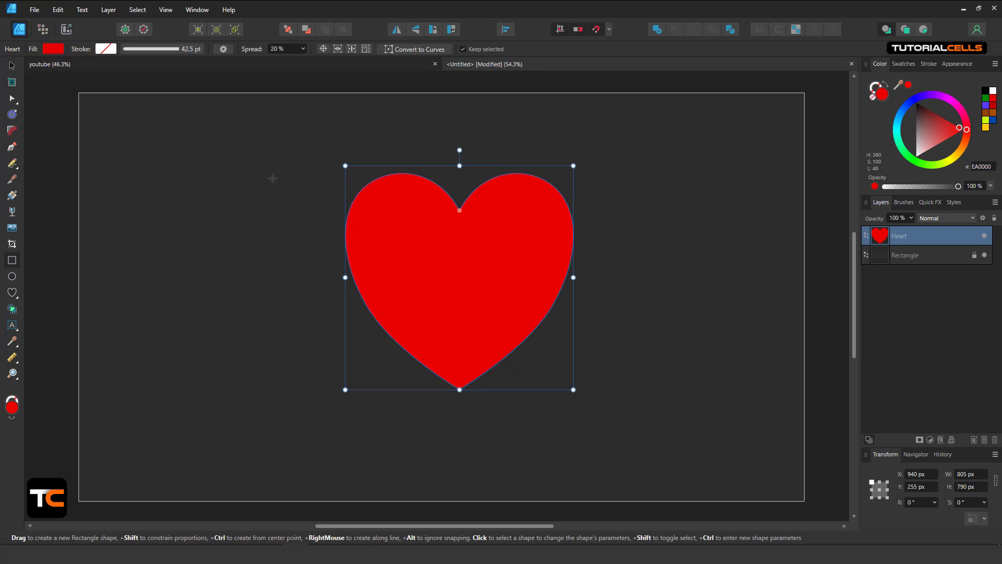
pyautogui.moveTo(285, 173); pyautogui.dragTo(432, 255)
pyautogui.moveTo(497, 118); pyautogui.dragTo(631, 288)
pyautogui.moveTo(663, 327); pyautogui.dragTo(415, 390)
pyautogui.moveTo(226, 432); pyautogui.dragTo(402, 312)
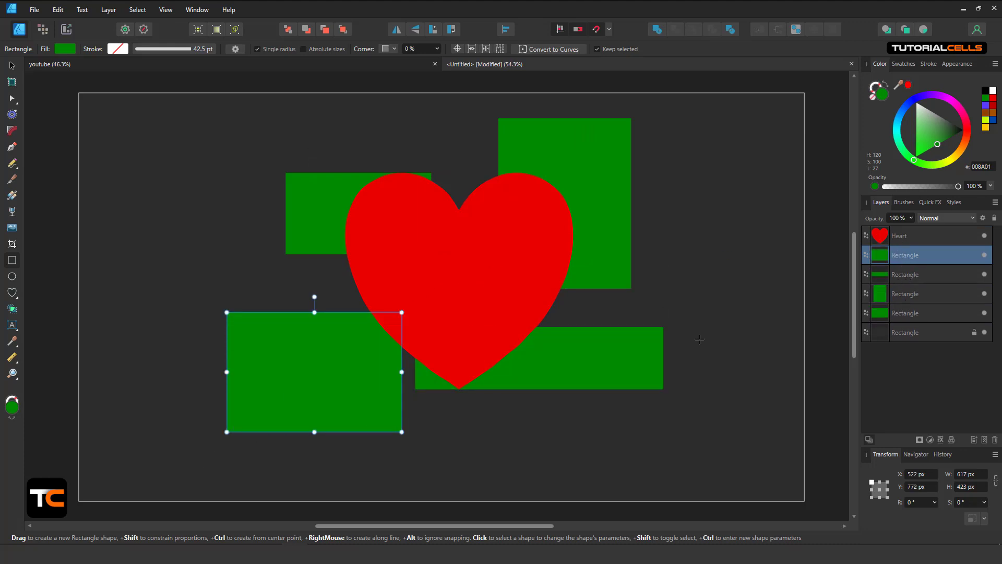
# Undo the four green rectangles placed behind the heart.
pyautogui.hotkey('ctrl', 'z')
pyautogui.hotkey('ctrl', 'z')
pyautogui.hotkey('ctrl', 'z')
pyautogui.hotkey('ctrl', 'z')
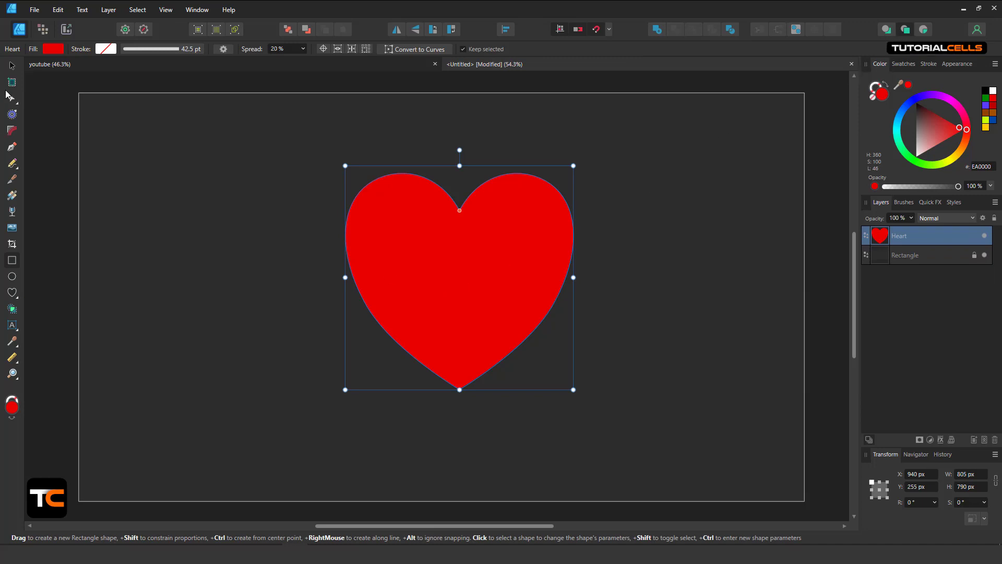
# Shift the heart up and left, and draw green rectangles of about 592 × 497 px over its lower right and 236 × 463 px beside it.
pyautogui.click(12, 65)
pyautogui.moveTo(418, 252); pyautogui.dragTo(371, 227)
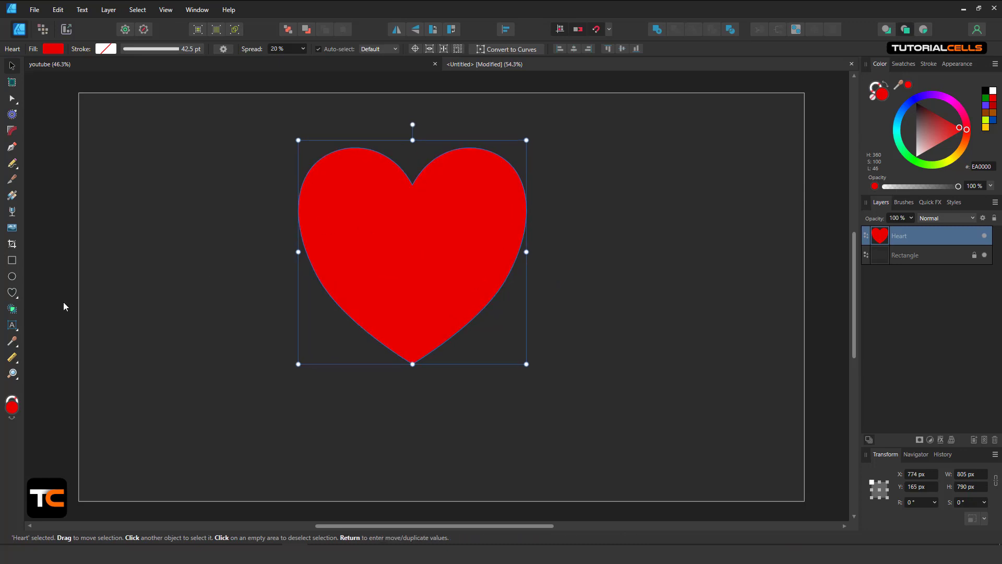
pyautogui.click(12, 261)
pyautogui.moveTo(441, 216); pyautogui.dragTo(609, 358)
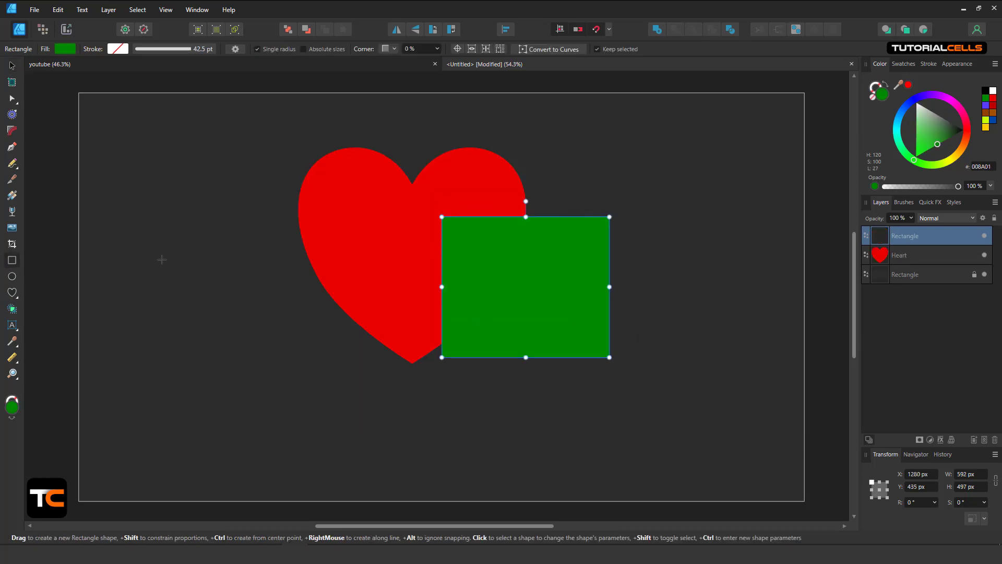
pyautogui.moveTo(171, 233); pyautogui.dragTo(239, 364)
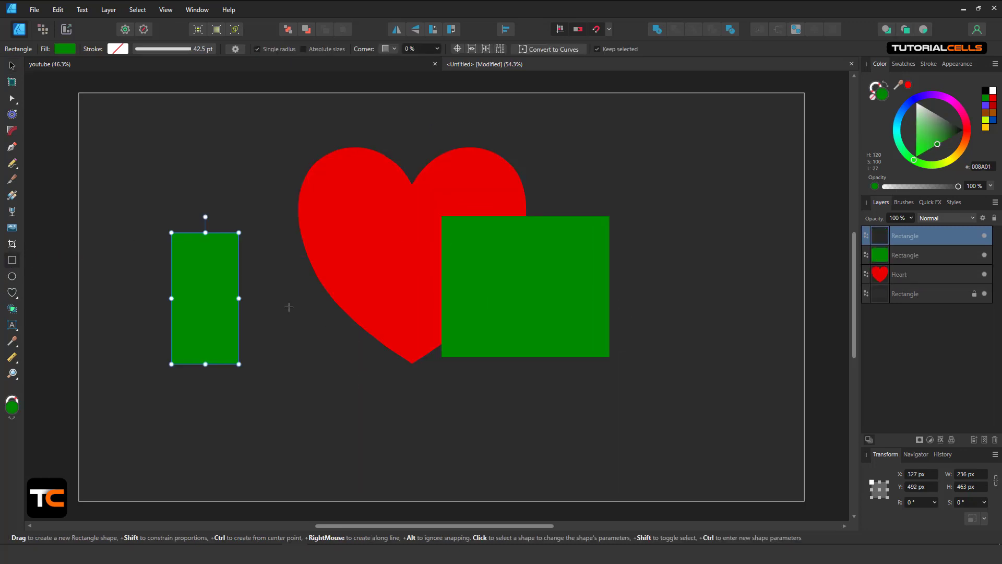
# Select the heart beneath the green rectangles and move it slightly to the left.
pyautogui.click(12, 65)
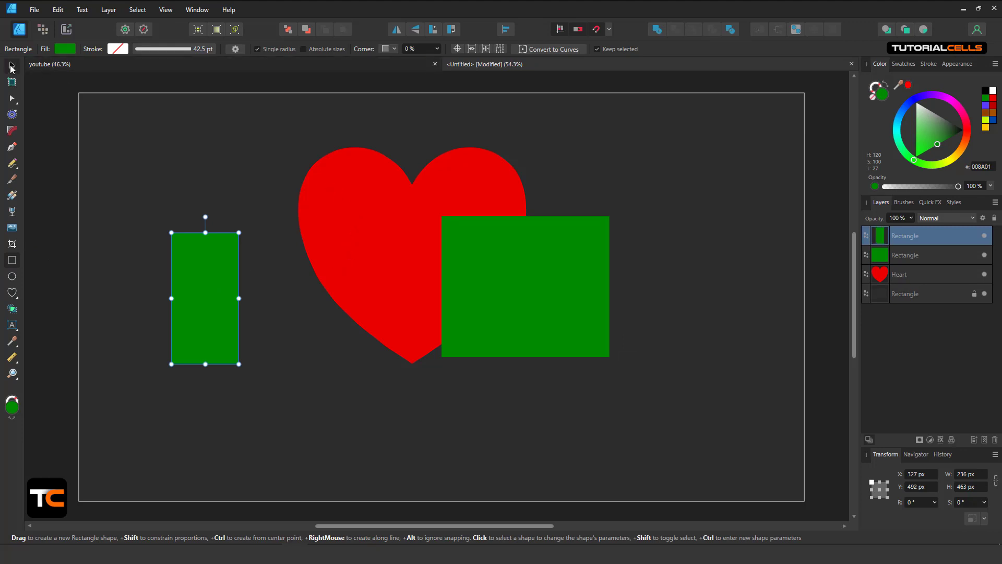
pyautogui.click(343, 210)
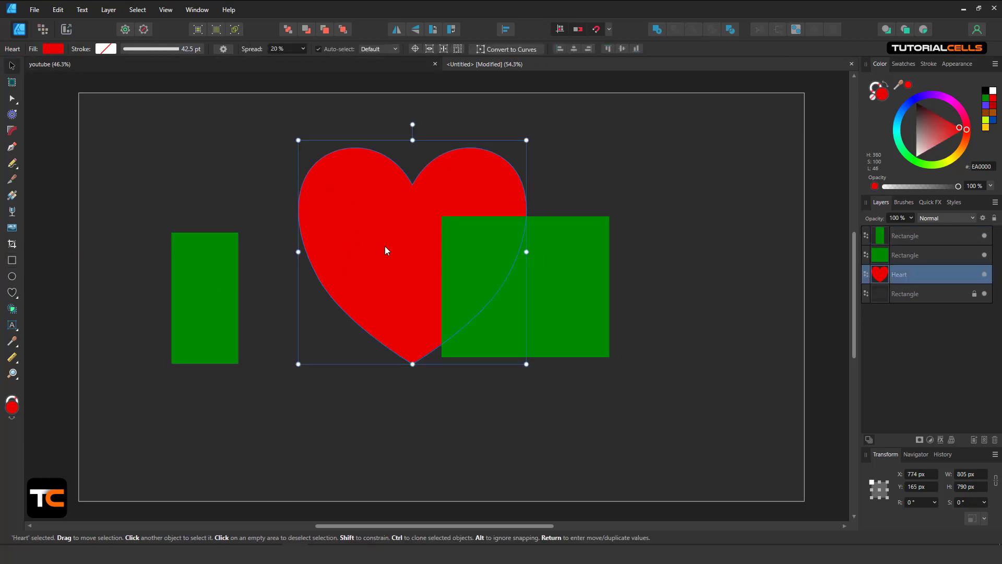
pyautogui.moveTo(375, 235); pyautogui.dragTo(372, 236)
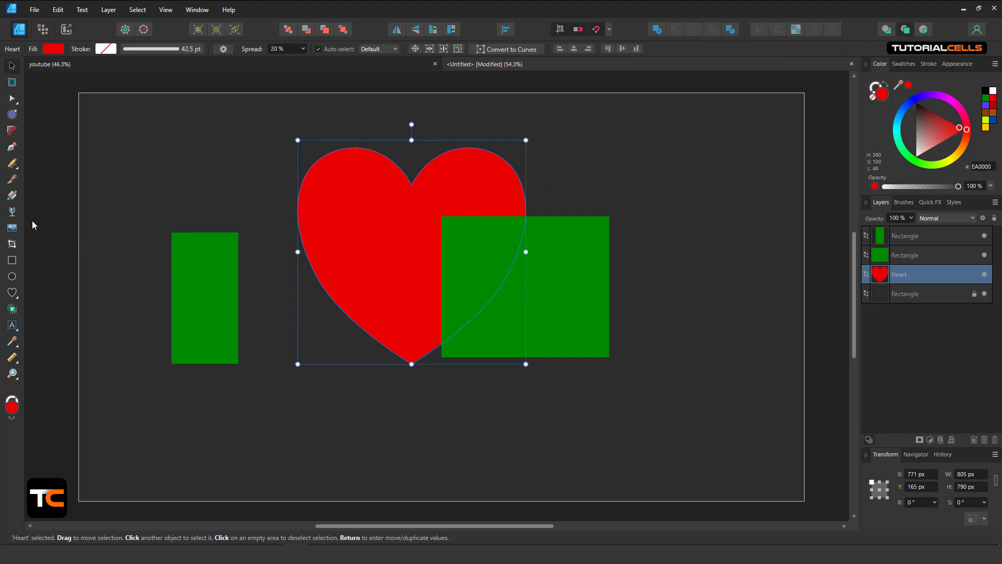
# Draw three green ellipses on top of all other shapes: over the heart's left lobe, right lobe and lower tip.
pyautogui.click(12, 277)
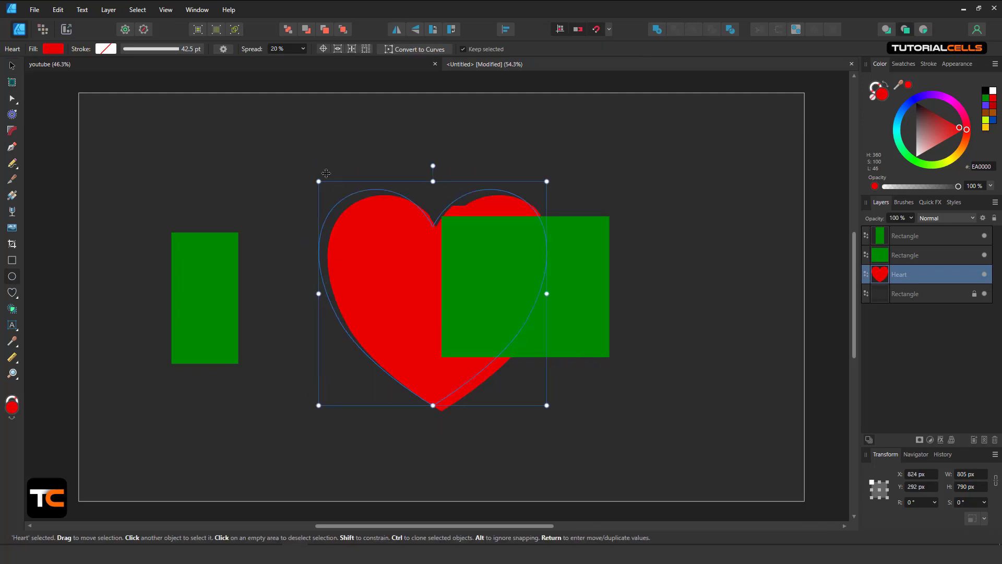
pyautogui.moveTo(270, 140); pyautogui.dragTo(404, 264)
pyautogui.moveTo(467, 158); pyautogui.dragTo(558, 264)
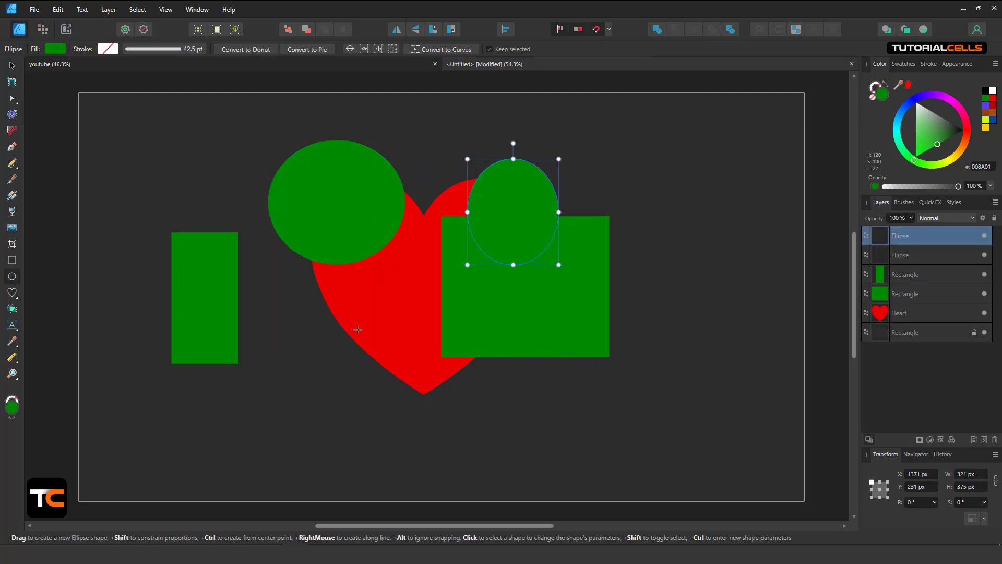
pyautogui.moveTo(357, 329); pyautogui.dragTo(467, 478)
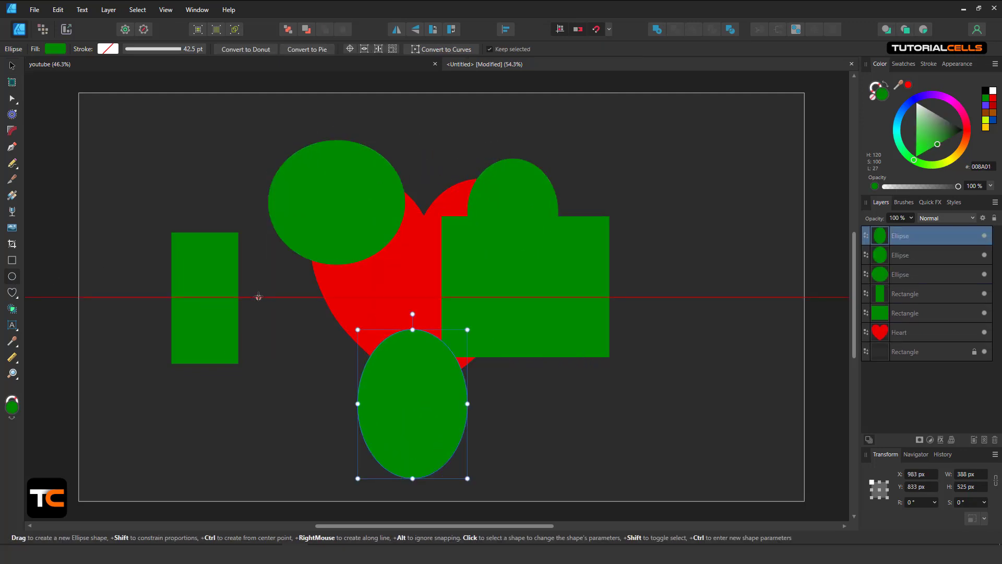
# Undo the three ellipses and the recent moves of the heart.
pyautogui.hotkey('ctrl', 'z')
pyautogui.hotkey('ctrl', 'z')
pyautogui.hotkey('ctrl', 'z')
pyautogui.hotkey('ctrl', 'z')
pyautogui.hotkey('ctrl', 'z')
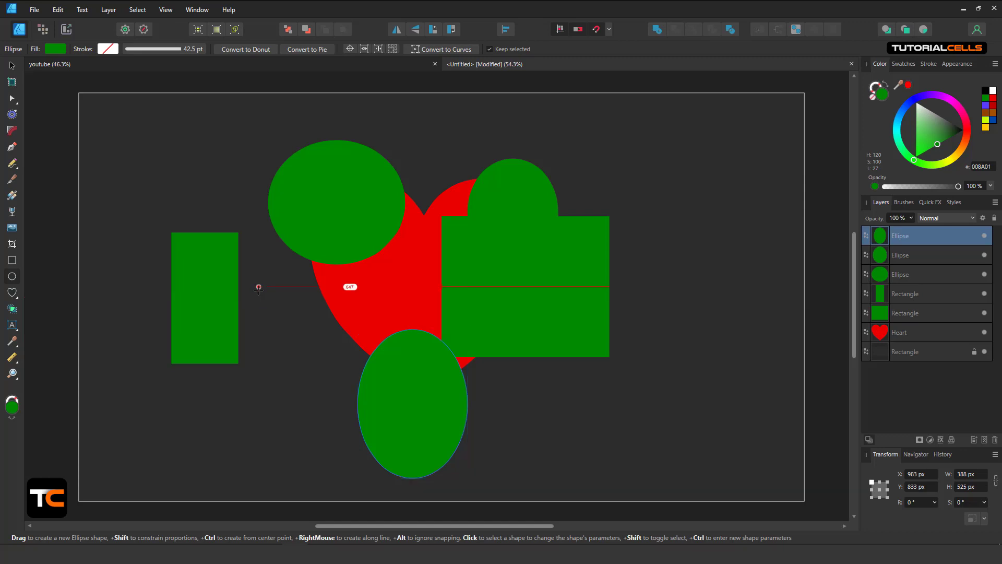
pyautogui.hotkey('ctrl', 'z')
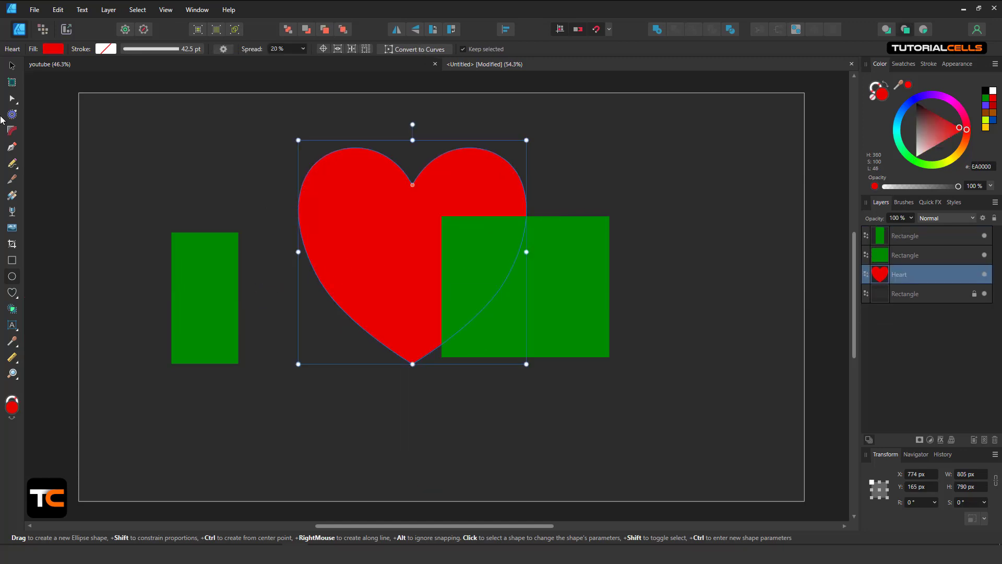
# Delete both green rectangles and move the heart to about X 851, Y 281 px.
pyautogui.click(12, 65)
pyautogui.click(233, 288)
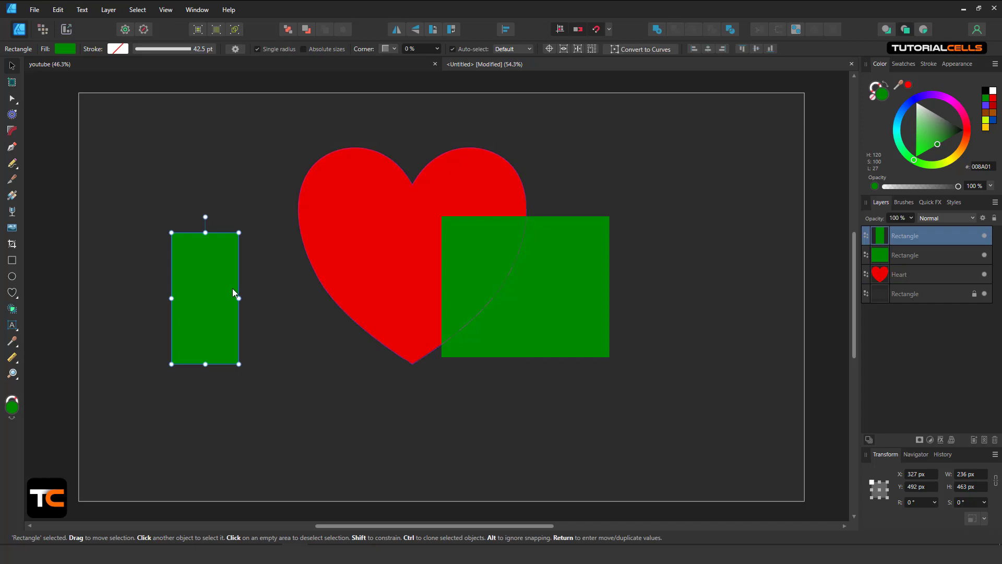
pyautogui.press('Delete')
pyautogui.press('Delete')
pyautogui.moveTo(459, 254); pyautogui.dragTo(481, 287)
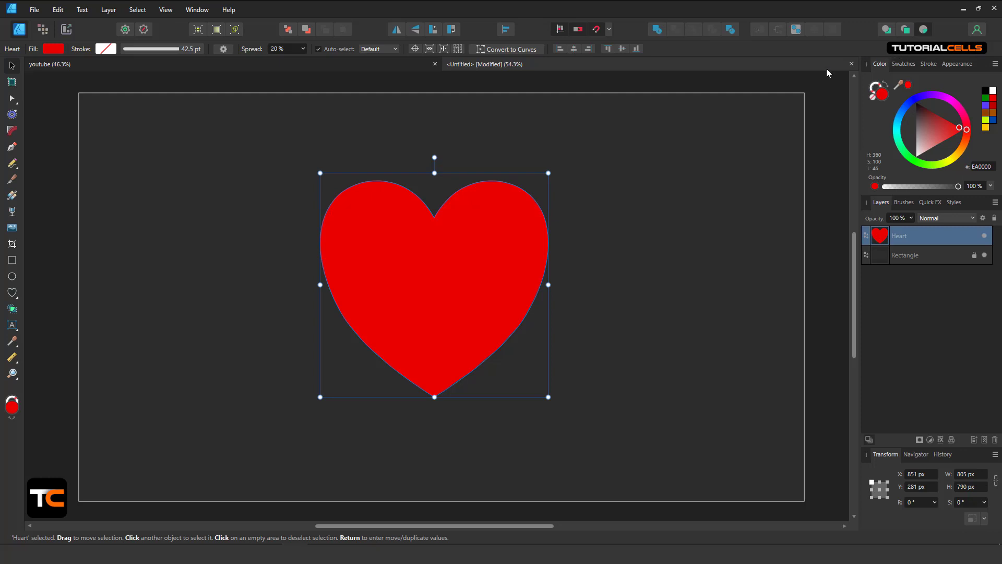
# Draw a green rectangle about 1103 × 373 px inside the selected heart, across its middle, and expand the heart's nested layers.
pyautogui.click(12, 260)
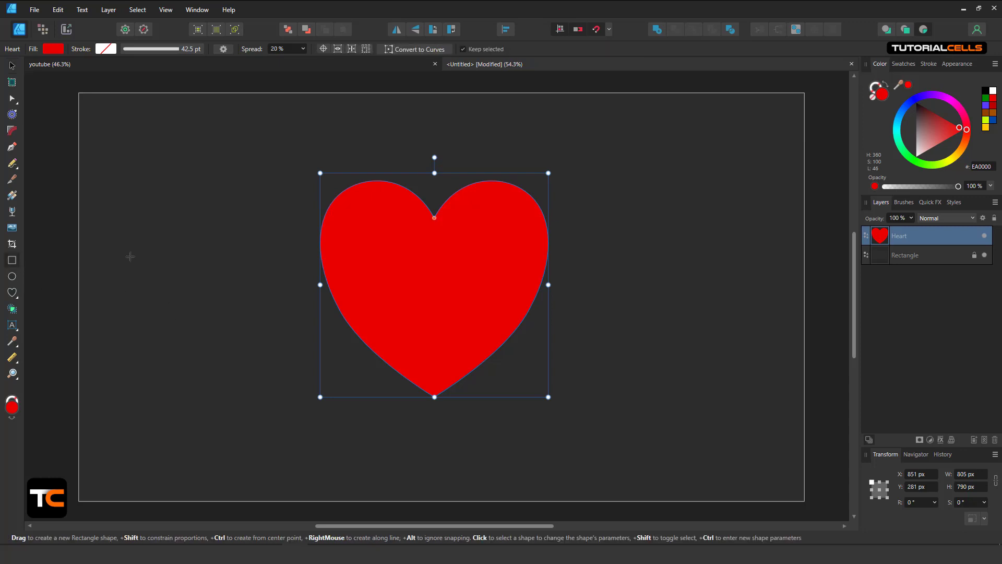
pyautogui.moveTo(211, 241); pyautogui.dragTo(524, 346)
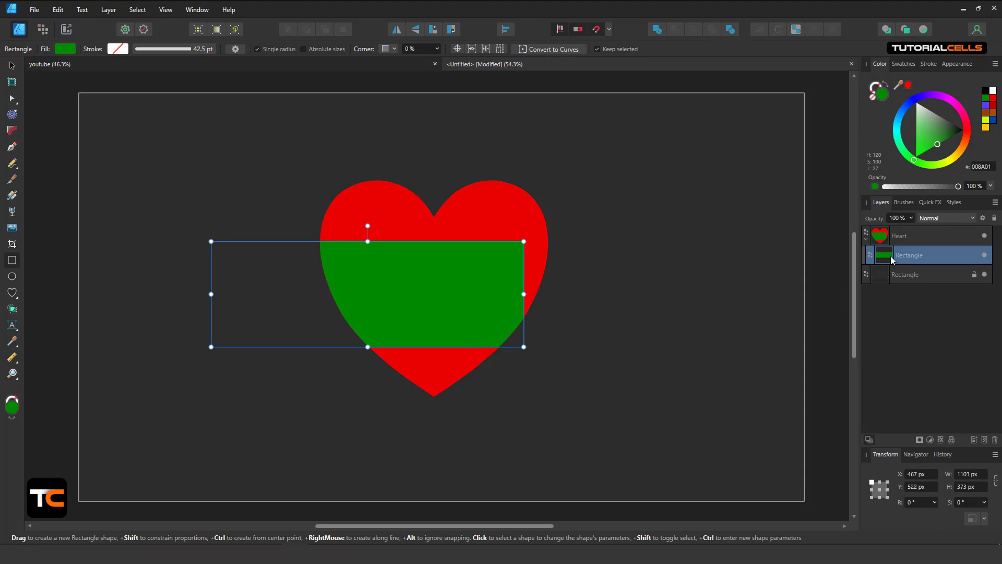
pyautogui.moveTo(891, 260); pyautogui.dragTo(870, 246)
pyautogui.click(899, 238)
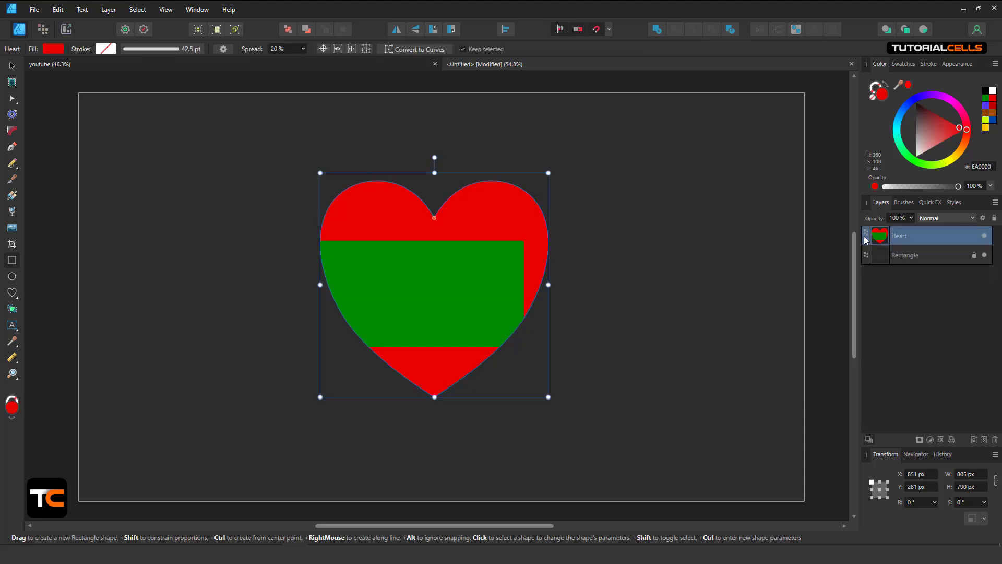
pyautogui.click(866, 239)
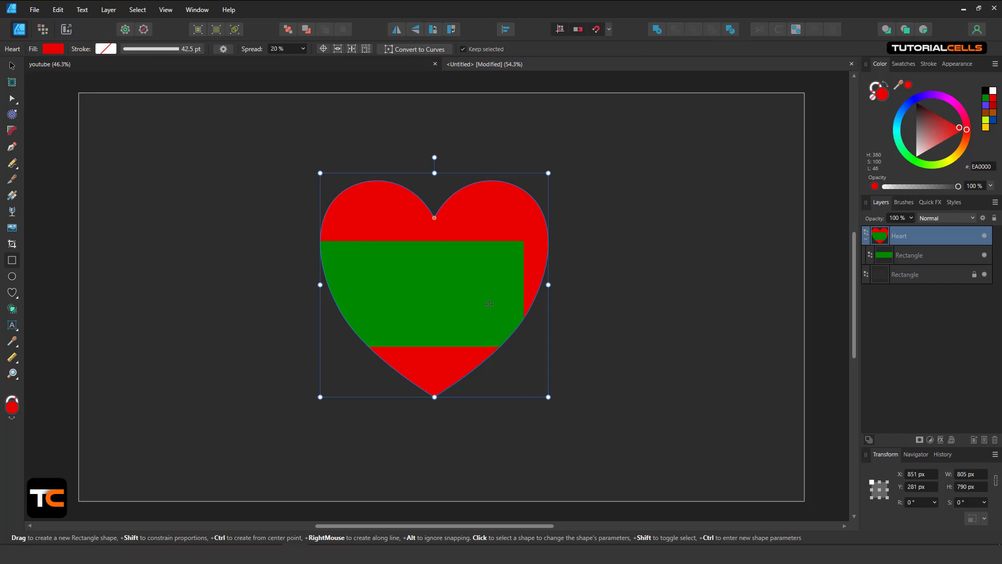
# Move the clipped green rectangle to about X 649, Y 720 px so it fills the heart's lower part.
pyautogui.click(879, 261)
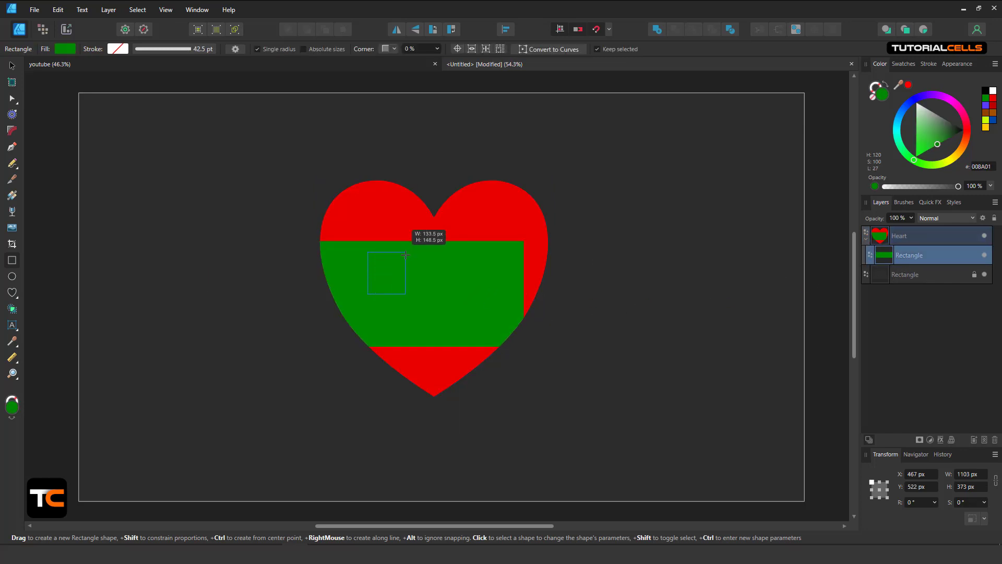
pyautogui.click(12, 66)
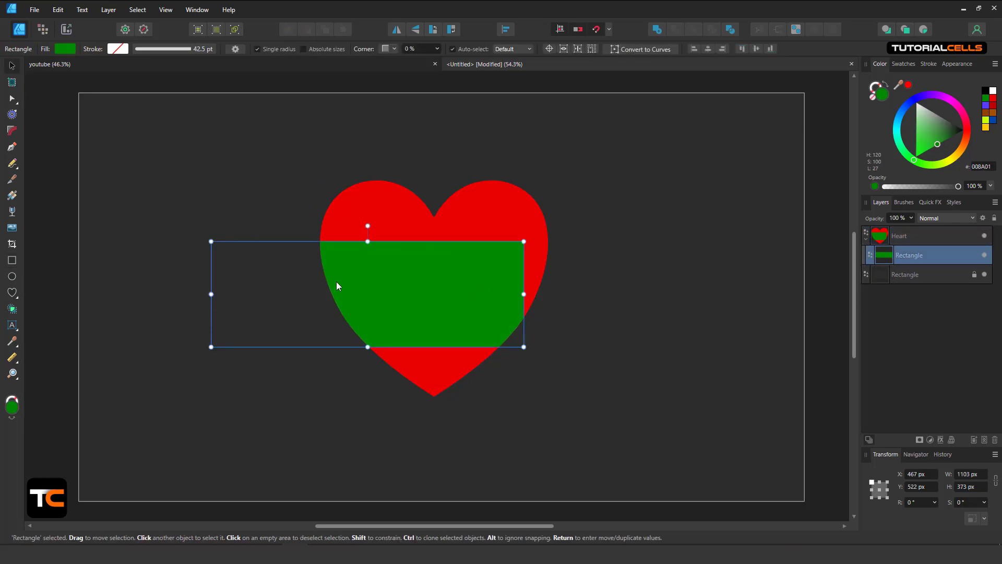
pyautogui.moveTo(336, 281); pyautogui.dragTo(407, 347)
pyautogui.click(12, 260)
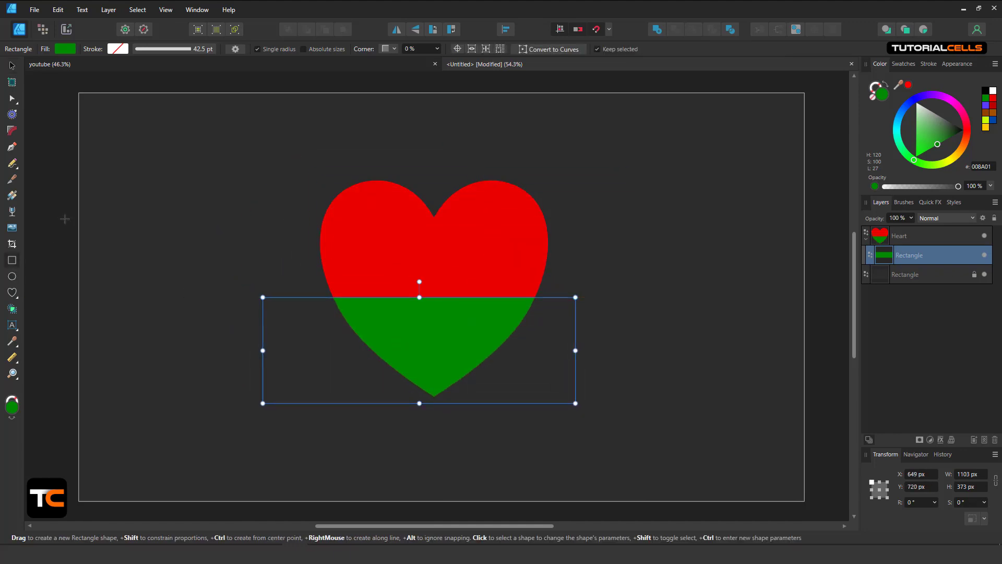
pyautogui.click(68, 52)
pyautogui.moveTo(100, 142); pyautogui.dragTo(115, 158)
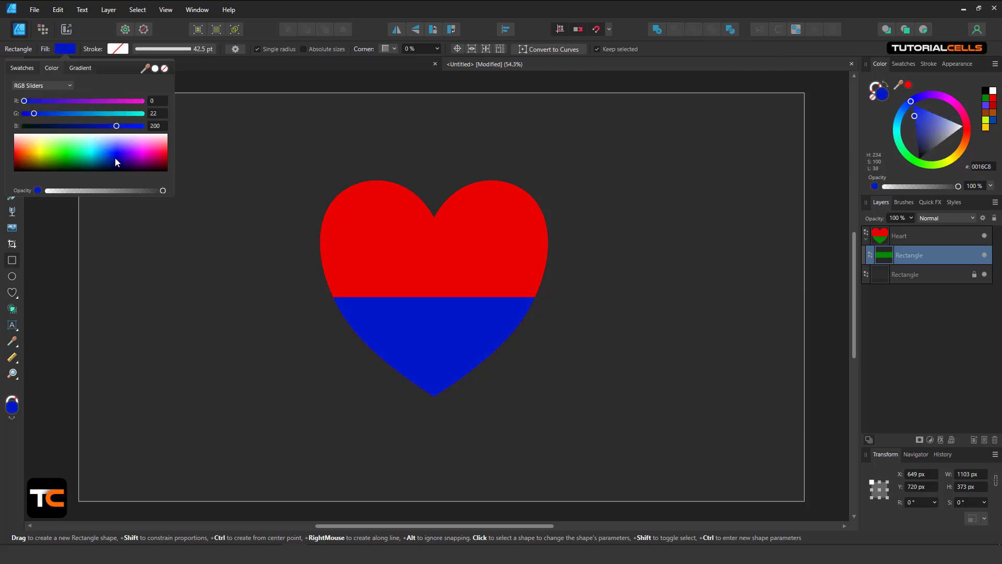
pyautogui.hotkey('ctrl', 'z')
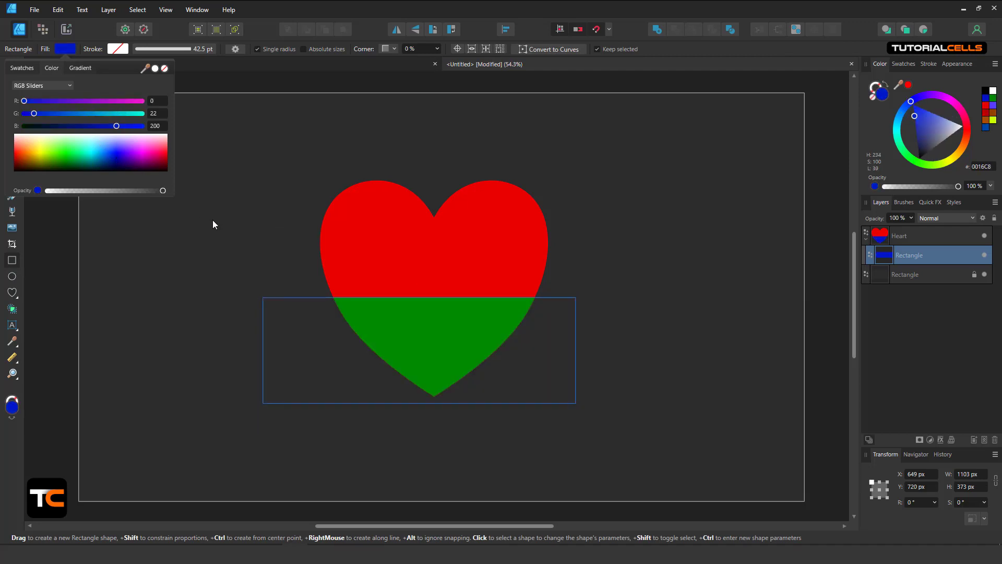
# With nothing selected, set the fill to blue (000ADD) and draw an ellipse about 458 × 421 px over the heart's left lobe.
pyautogui.click(217, 223)
pyautogui.click(216, 223)
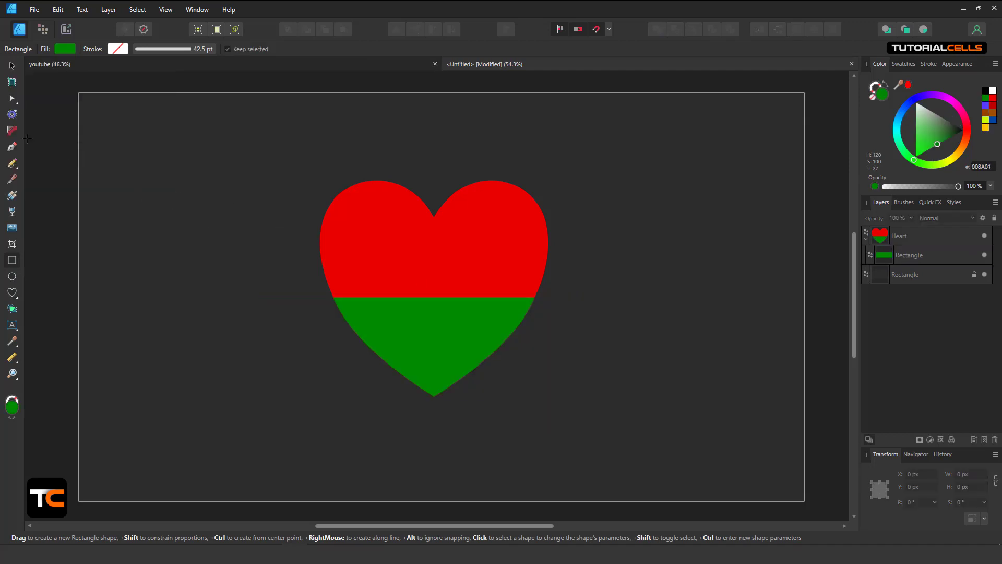
pyautogui.click(64, 49)
pyautogui.click(114, 152)
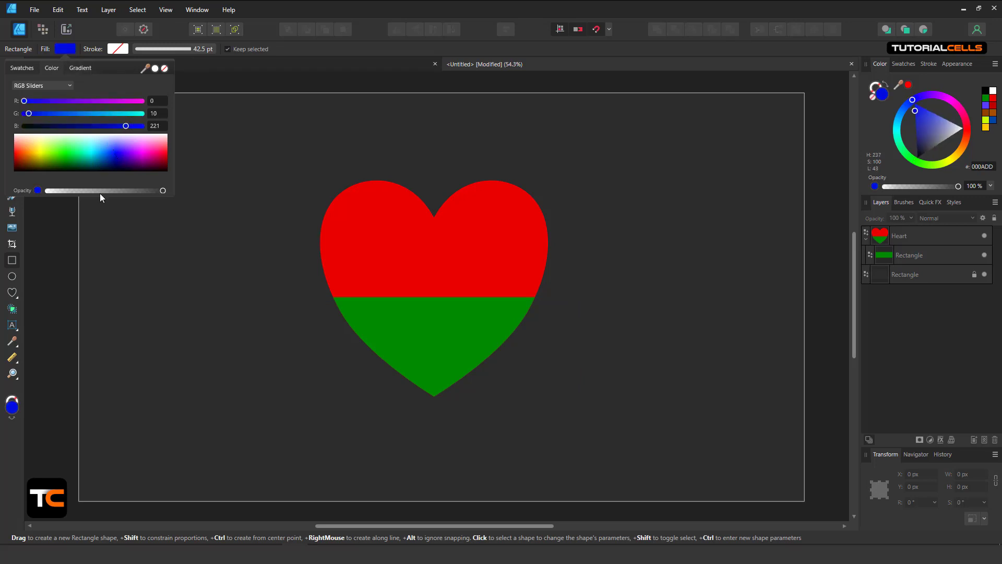
pyautogui.click(12, 276)
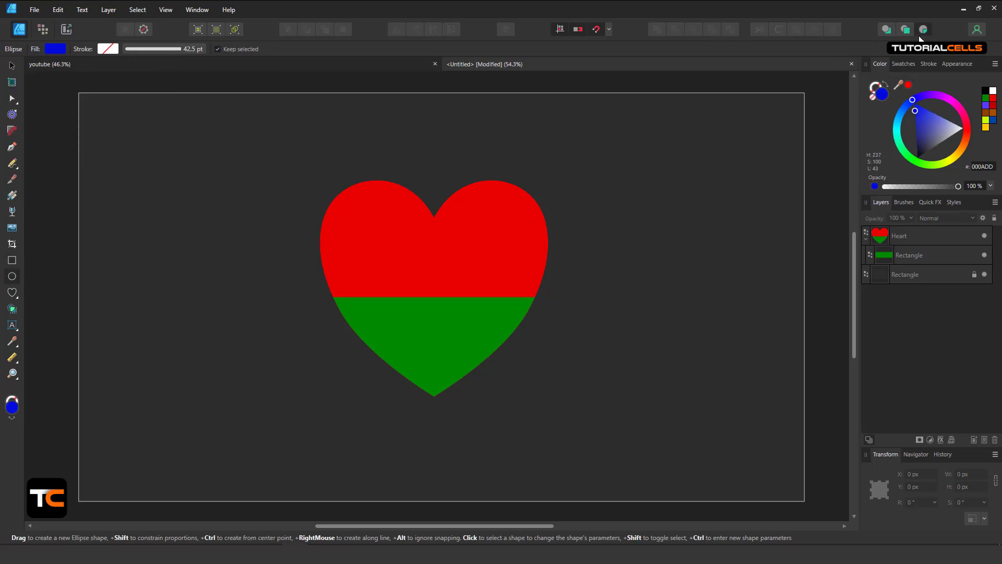
pyautogui.moveTo(287, 152); pyautogui.dragTo(420, 271)
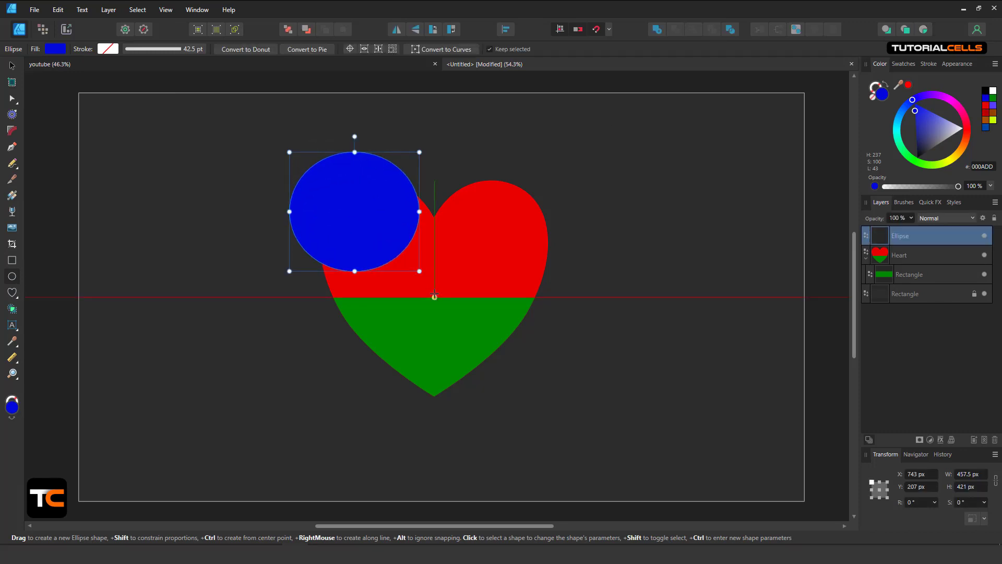
# Undo the last ellipse and draw two blue ellipses inside the selected heart, one over its left lobe and one about 298 × 593 px over its right.
pyautogui.hotkey('ctrl', 'z')
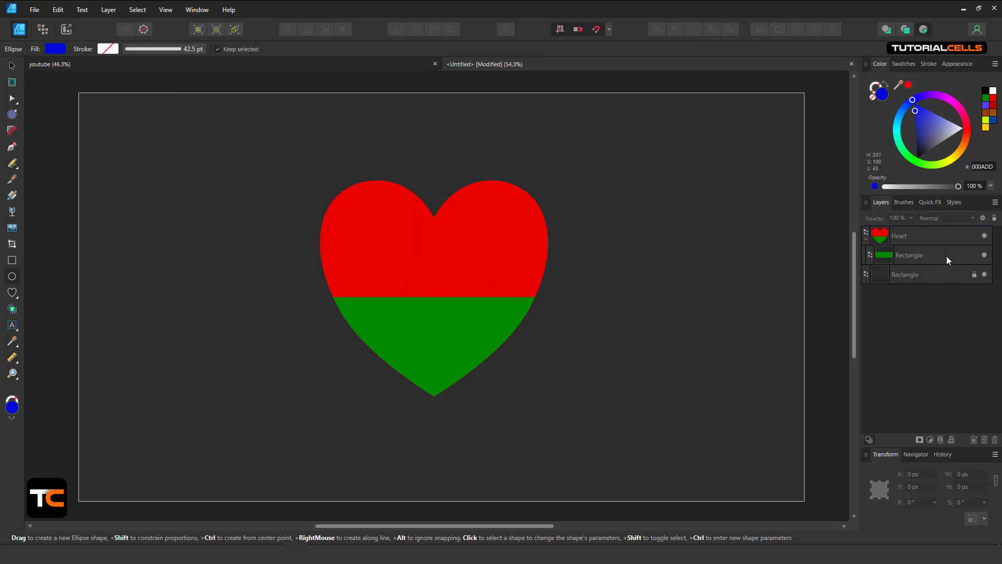
pyautogui.click(907, 239)
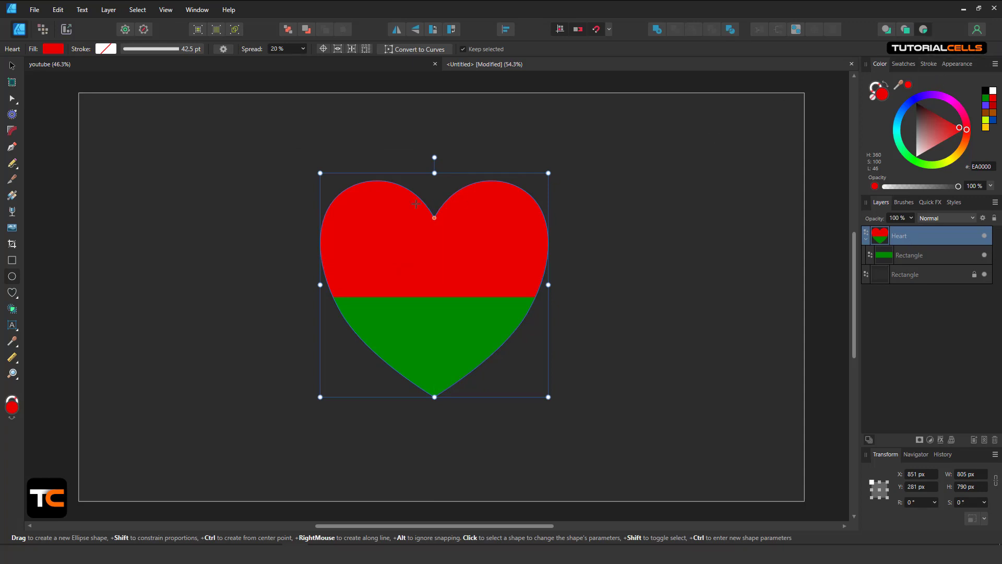
pyautogui.moveTo(314, 142); pyautogui.dragTo(420, 247)
pyautogui.moveTo(481, 129); pyautogui.dragTo(565, 297)
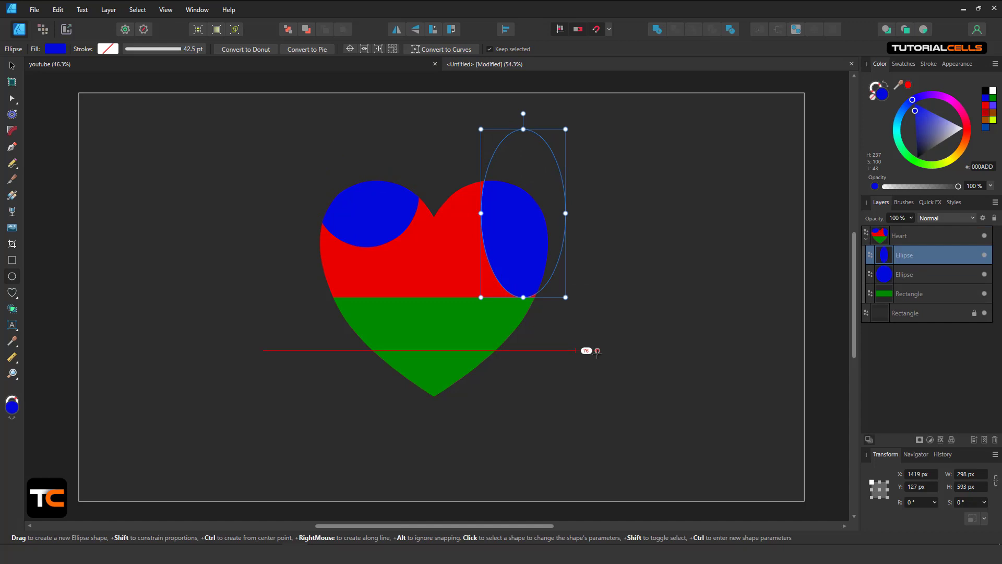
# Delete the green rectangle and both blue ellipses nested inside the heart.
pyautogui.click(889, 295)
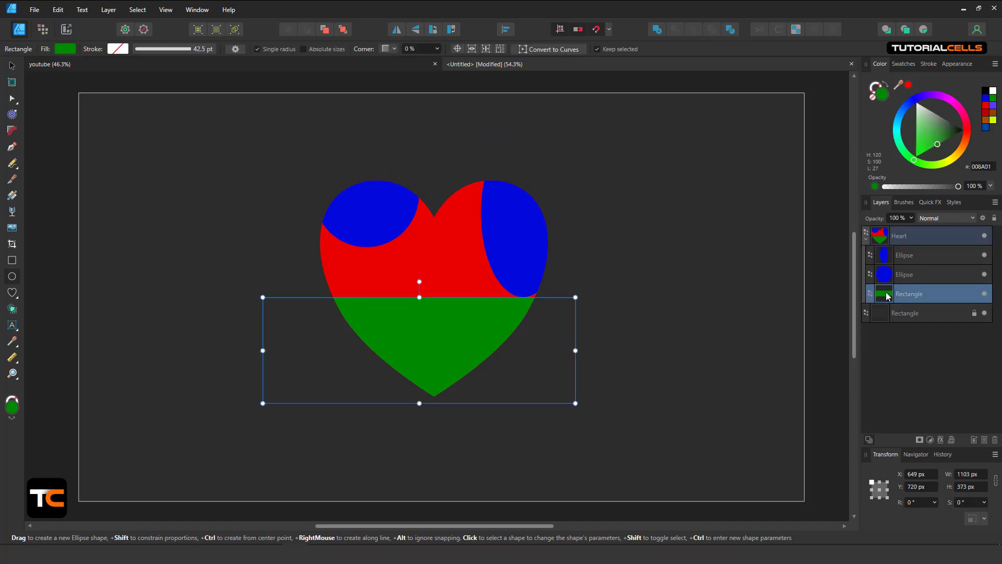
pyautogui.press('Delete')
pyautogui.press('Delete')
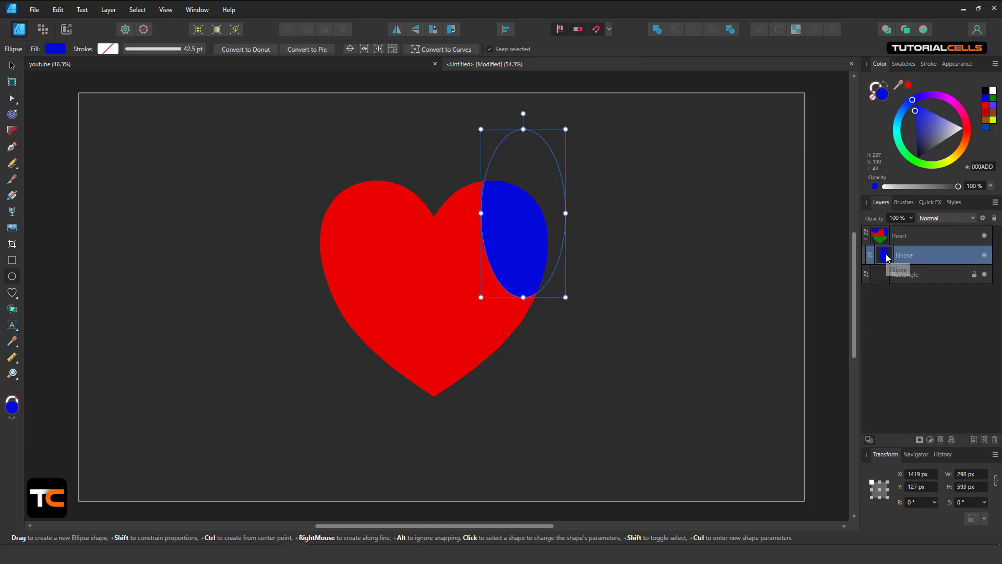
pyautogui.press('Delete')
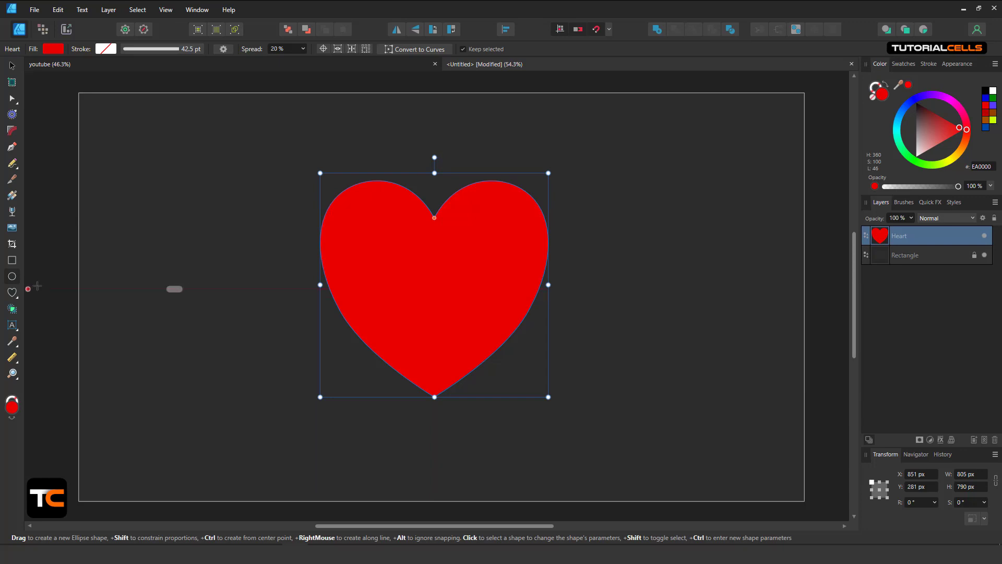
# Draw a blue rectangle about 892 × 516 px above the heart in the stack, overlapping the heart's left side.
pyautogui.click(12, 260)
pyautogui.moveTo(108, 236); pyautogui.dragTo(176, 279)
pyautogui.moveTo(222, 301); pyautogui.dragTo(361, 383)
# Move the blue rectangle to about X 500, Y 513 px and the heart to about X 1057, Y 158 px.
pyautogui.click(12, 67)
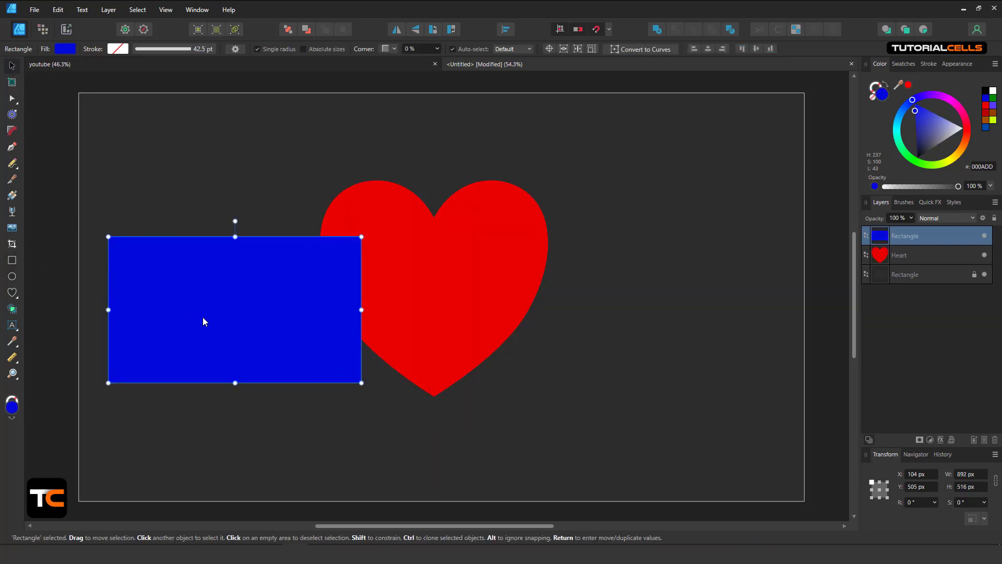
pyautogui.moveTo(202, 317); pyautogui.dragTo(310, 314)
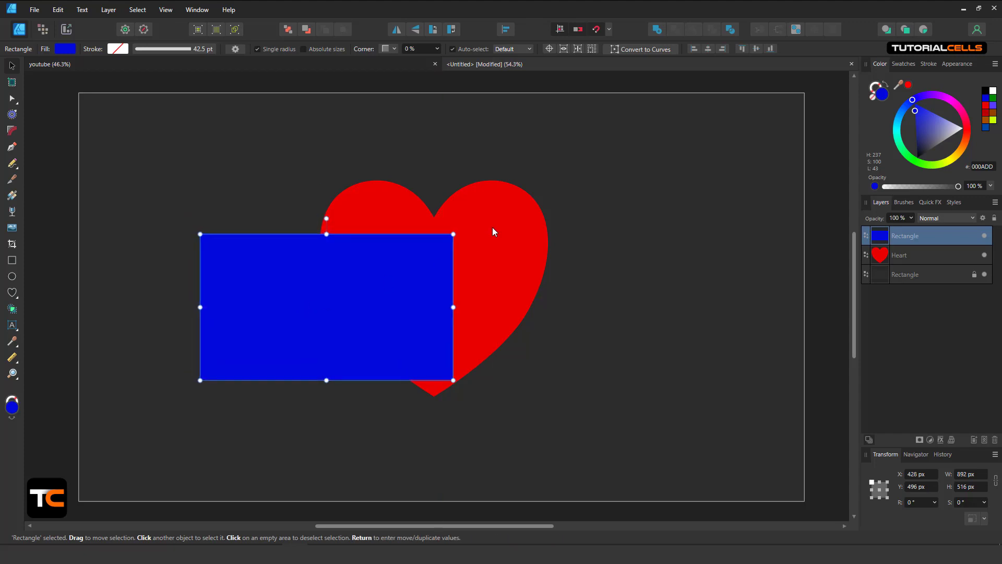
pyautogui.moveTo(494, 231); pyautogui.dragTo(559, 238)
pyautogui.moveTo(304, 302); pyautogui.dragTo(325, 300)
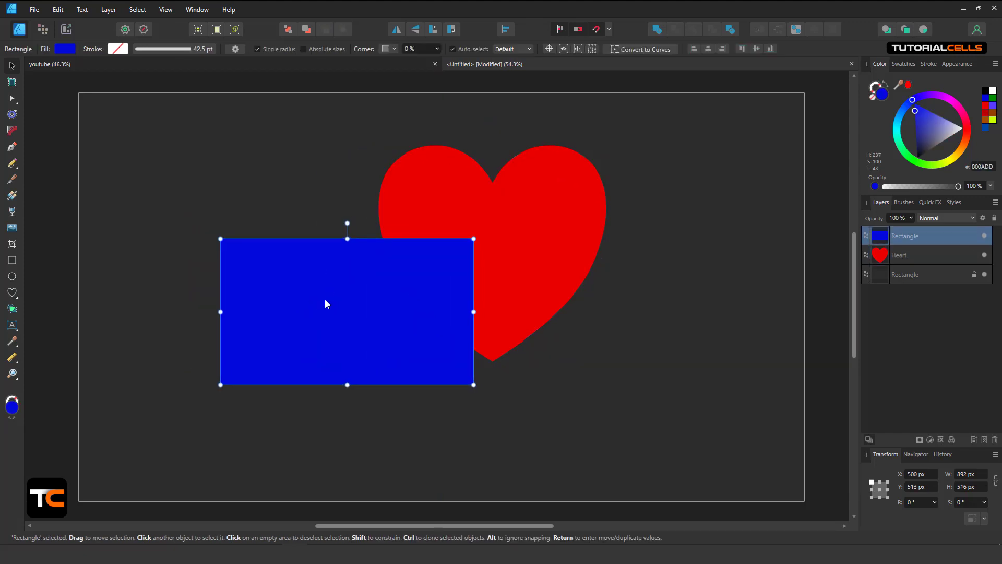
# Delete the blue rectangle and move the heart to about X 1011, Y 165 px.
pyautogui.press('Delete')
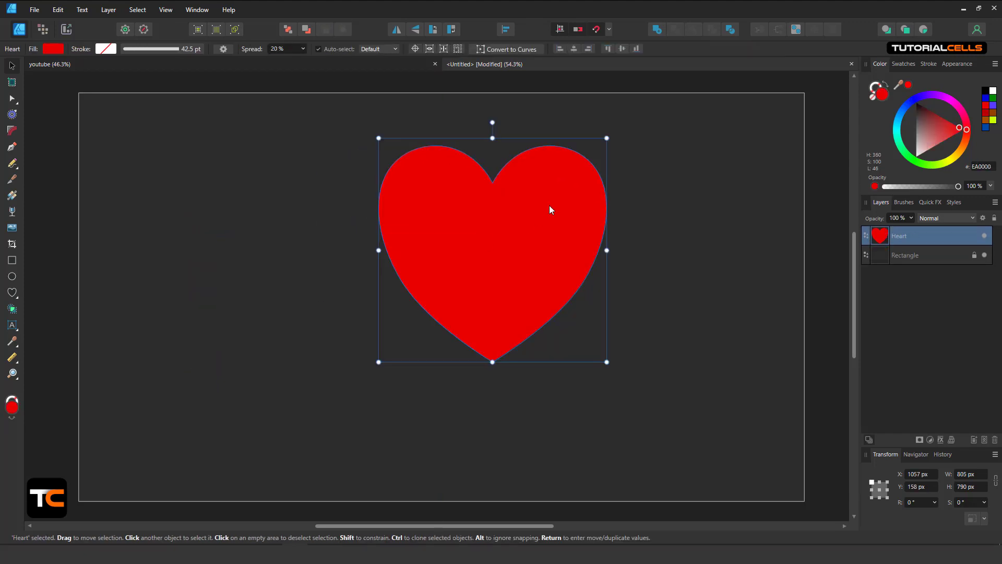
pyautogui.moveTo(548, 208); pyautogui.dragTo(536, 216)
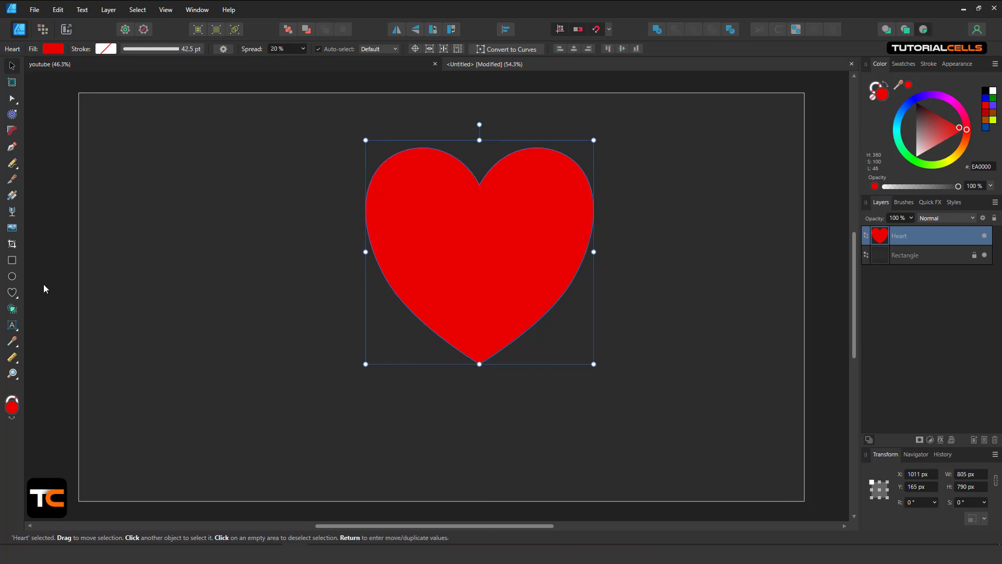
# Place the image 03c61adb9c6acf289a9b4a06c18cbe36.jpg inside the selected heart at about 726.7 × 1292 px.
pyautogui.click(13, 230)
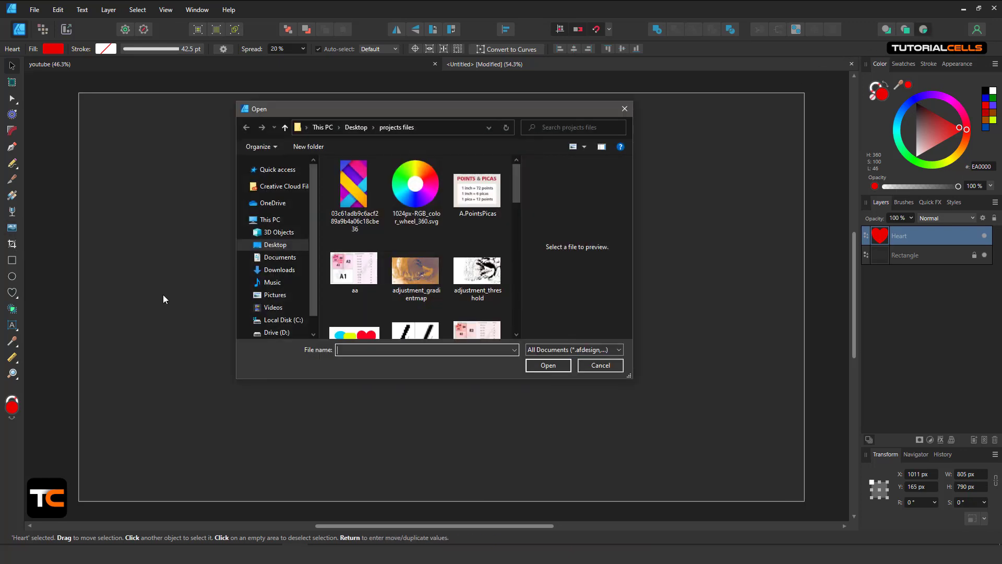
pyautogui.doubleClick(358, 186)
pyautogui.moveTo(374, 135); pyautogui.dragTo(612, 483)
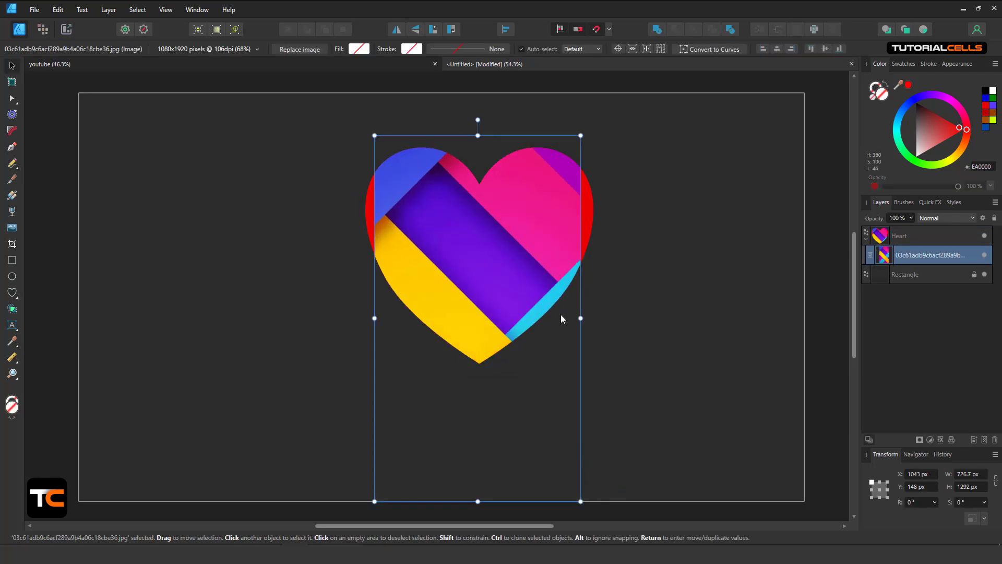
# Delete the image nested in the heart and move the heart to about X 834, Y 161 px.
pyautogui.press('Delete')
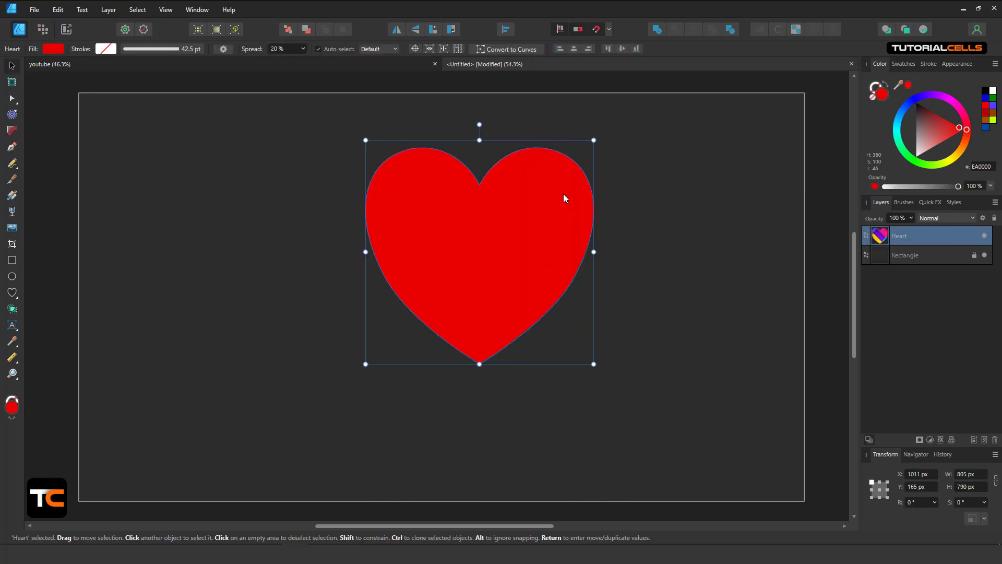
pyautogui.moveTo(563, 193); pyautogui.dragTo(494, 201)
# Draw a blue rectangle about 1018 × 388 px on top of the heart, overlapping its lower right part.
pyautogui.click(12, 260)
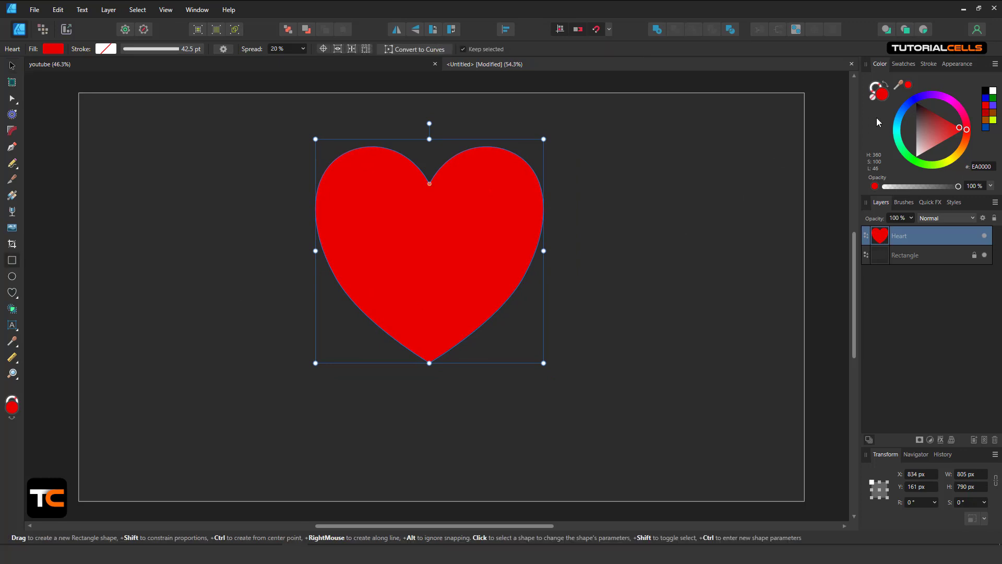
pyautogui.moveTo(356, 277); pyautogui.dragTo(644, 387)
pyautogui.click(12, 66)
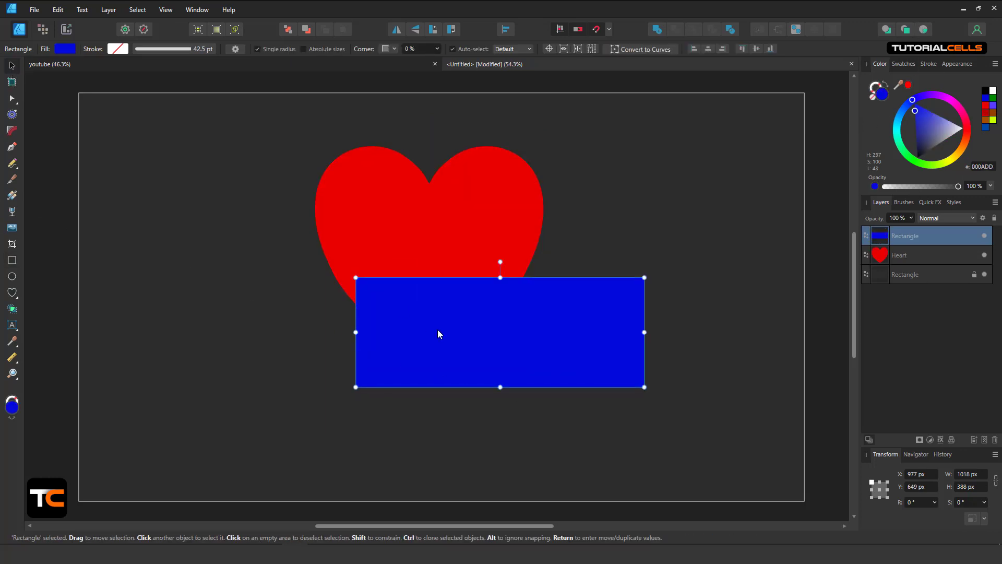
# Move the blue rectangle across the heart's middle at about X 708, Y 375.6 px and nest its layer inside the heart.
pyautogui.moveTo(438, 333); pyautogui.dragTo(367, 255)
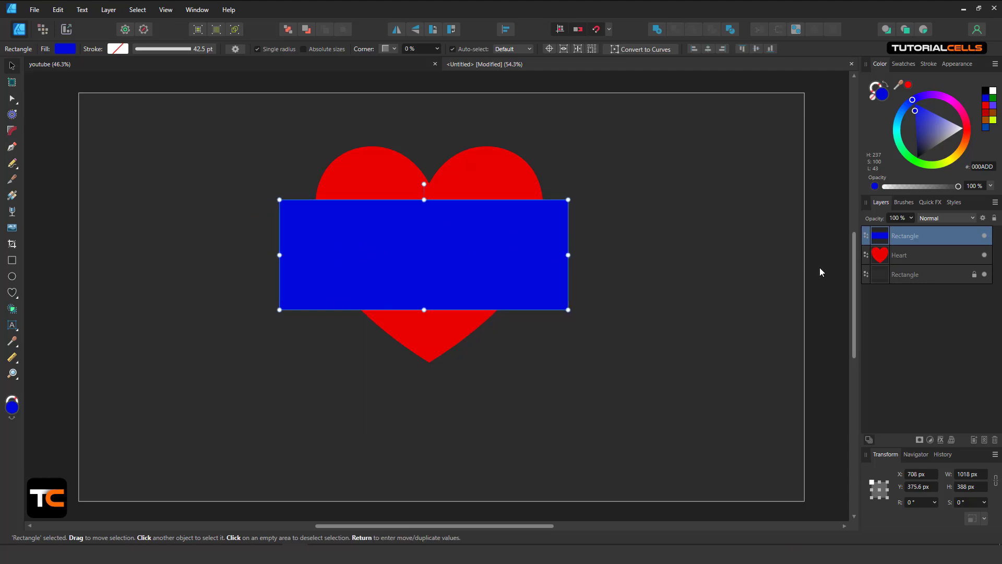
pyautogui.moveTo(905, 239); pyautogui.dragTo(901, 254)
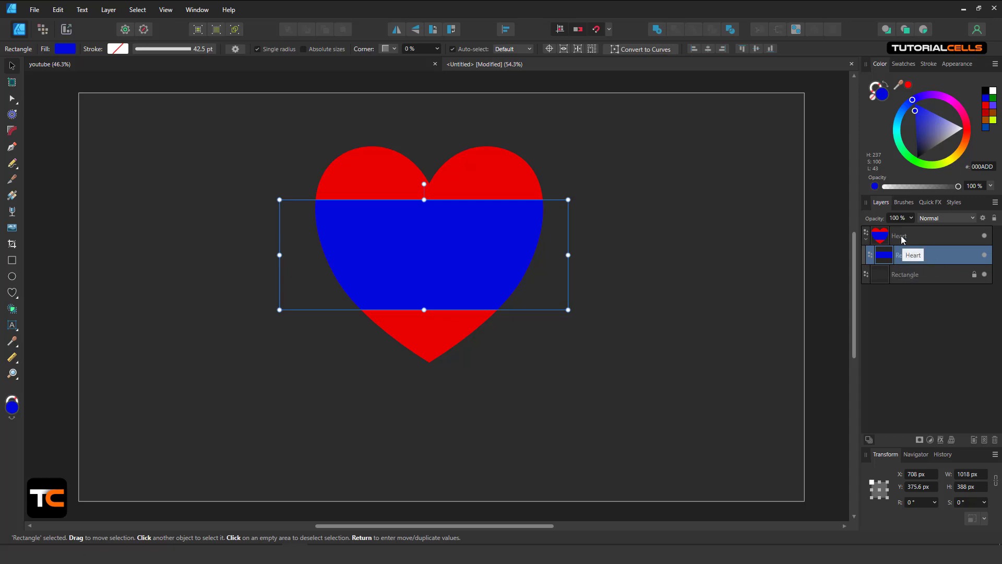
# Draw a blue ellipse about 654 × 516 px among the heart's nested layers and move it over the right lobe at about X 1152, Y -166 px.
pyautogui.click(12, 276)
pyautogui.moveTo(130, 238); pyautogui.dragTo(315, 384)
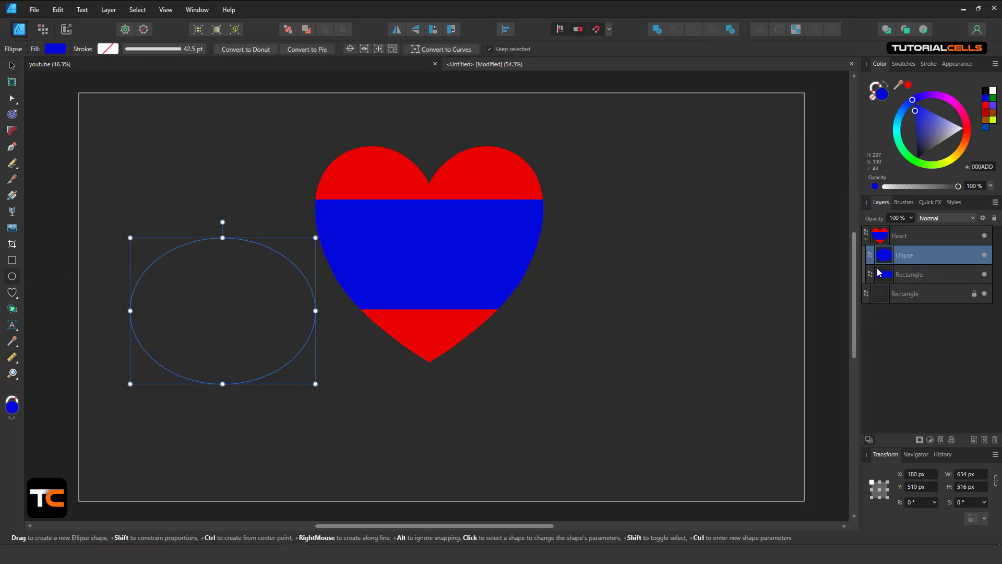
pyautogui.click(11, 67)
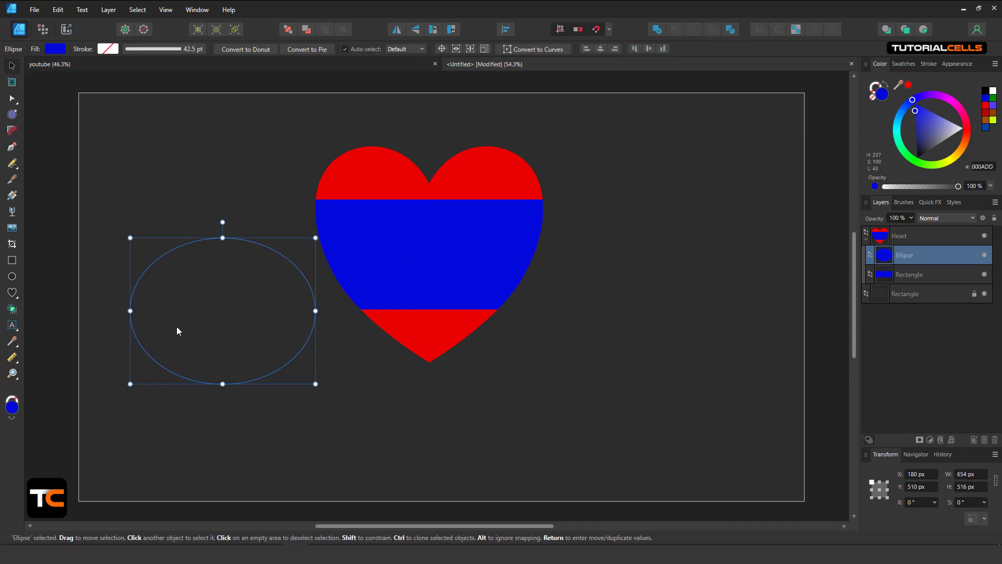
pyautogui.moveTo(186, 318); pyautogui.dragTo(460, 126)
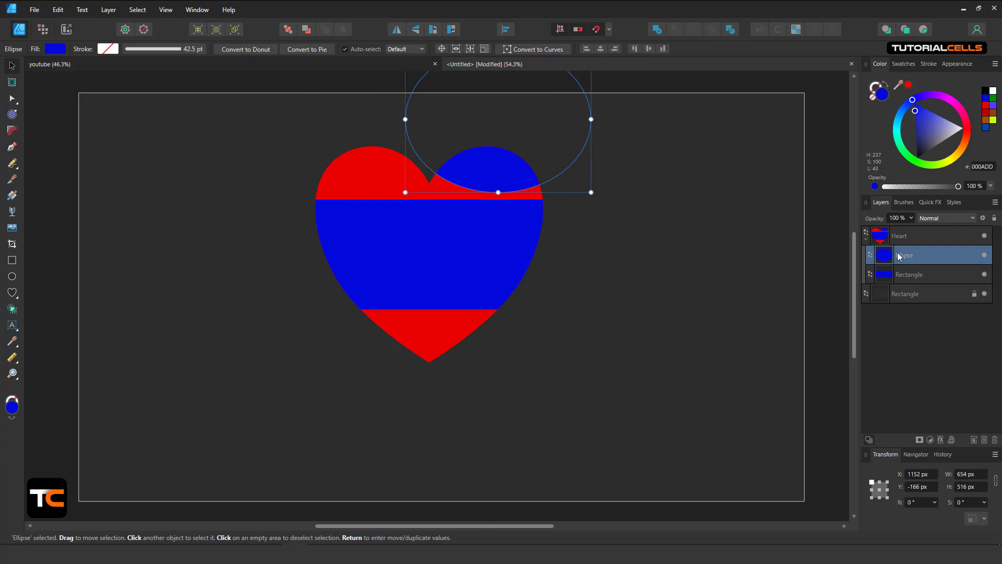
# Take the ellipse layer out of the heart to just below it and move the ellipse to about X 1581, Y 281 px.
pyautogui.moveTo(890, 256); pyautogui.dragTo(892, 285)
pyautogui.moveTo(500, 122); pyautogui.dragTo(622, 249)
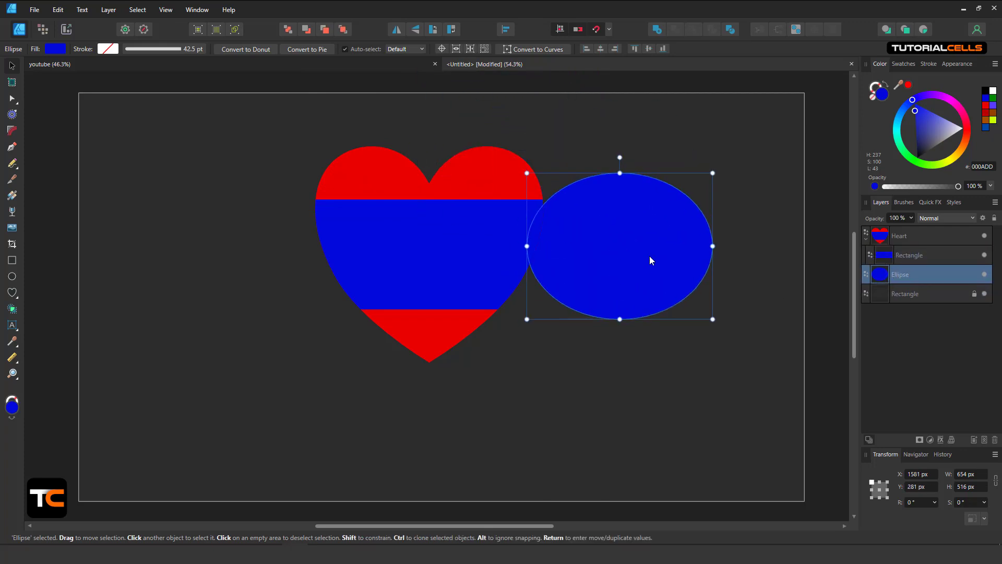
# Collapse the heart's nested layers and move the ellipse layer above the heart.
pyautogui.click(868, 240)
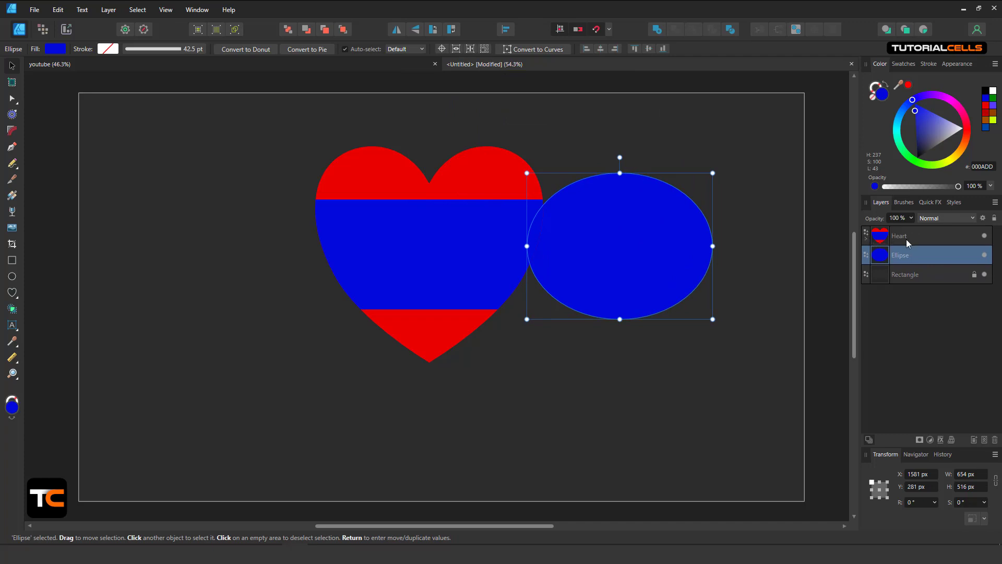
pyautogui.moveTo(885, 259); pyautogui.dragTo(884, 233)
pyautogui.moveTo(885, 232); pyautogui.dragTo(885, 231)
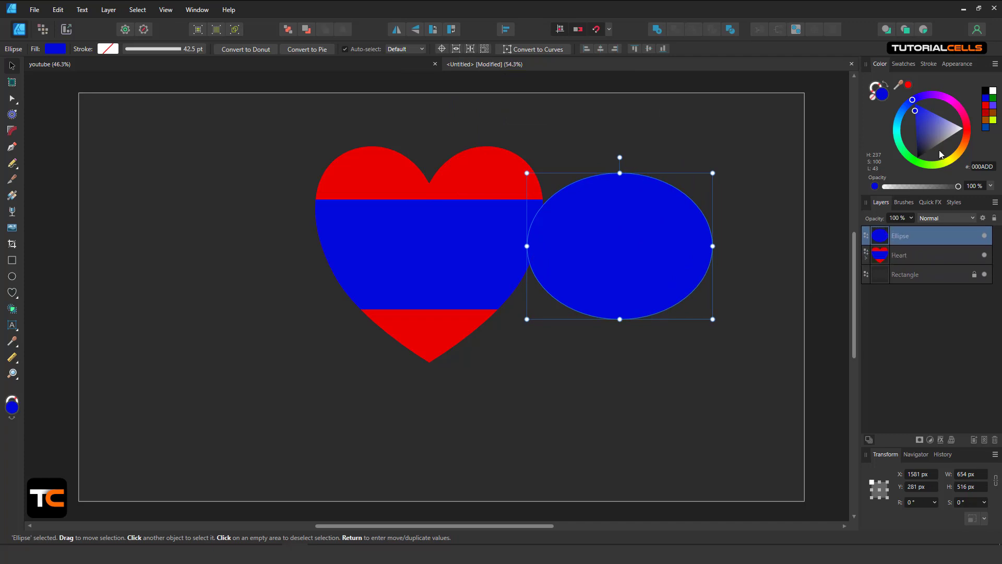
# Set the ellipse's fill to yellow (D4DD00) and move it over the heart's right side at about X 1388, Y 311.6 px.
pyautogui.click(942, 162)
pyautogui.moveTo(653, 227); pyautogui.dragTo(591, 258)
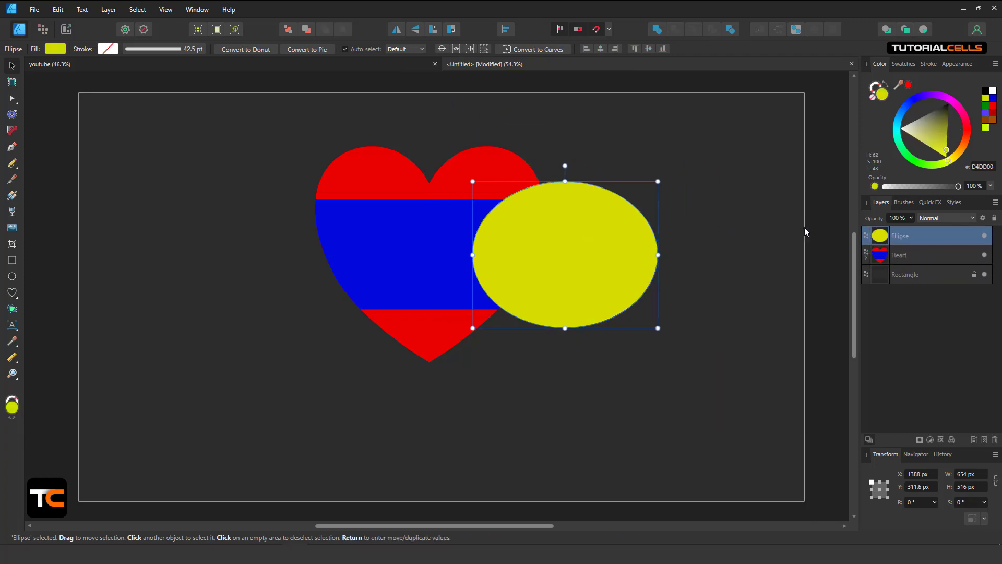
# Move the yellow ellipse layer below the heart, shift it to about X 1384, Y 375.6 px, and expand and collapse the heart's nested layers.
pyautogui.moveTo(881, 236); pyautogui.dragTo(888, 262)
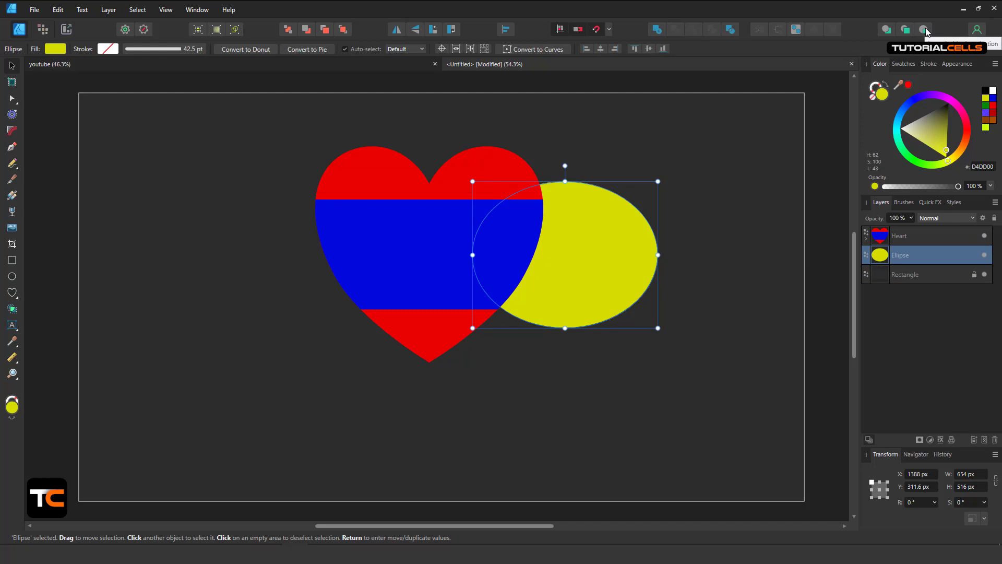
pyautogui.moveTo(600, 294); pyautogui.dragTo(601, 306)
pyautogui.click(866, 240)
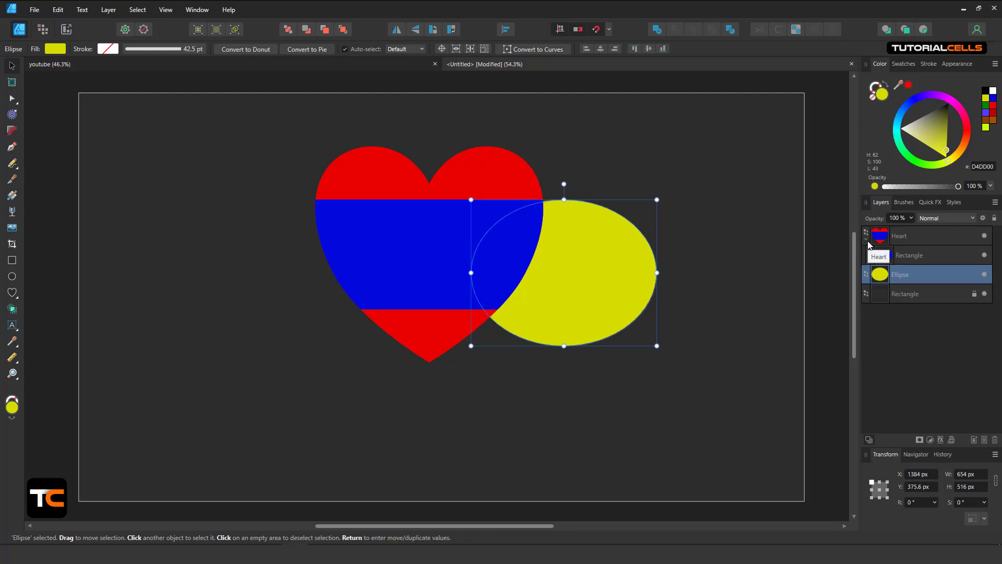
pyautogui.click(866, 240)
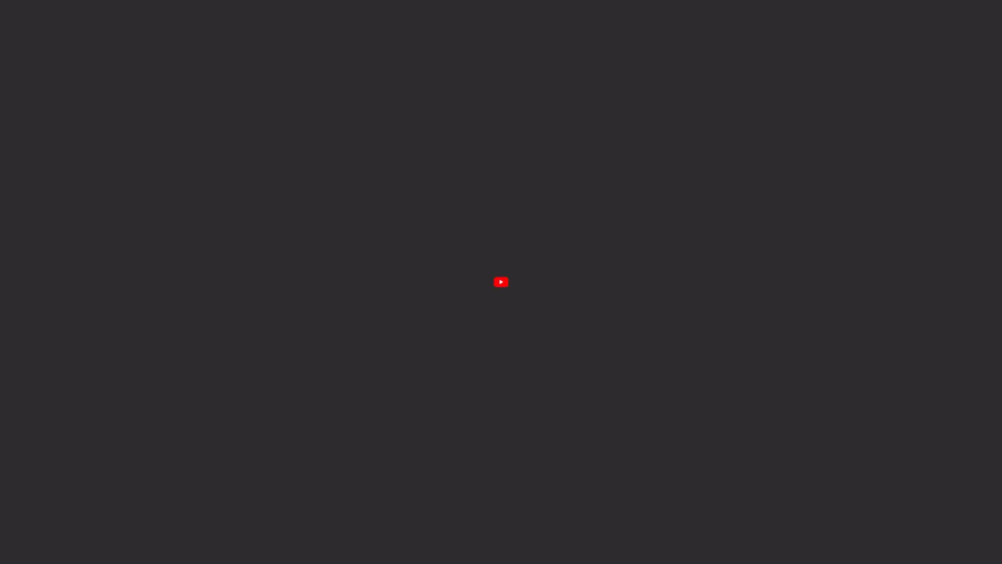